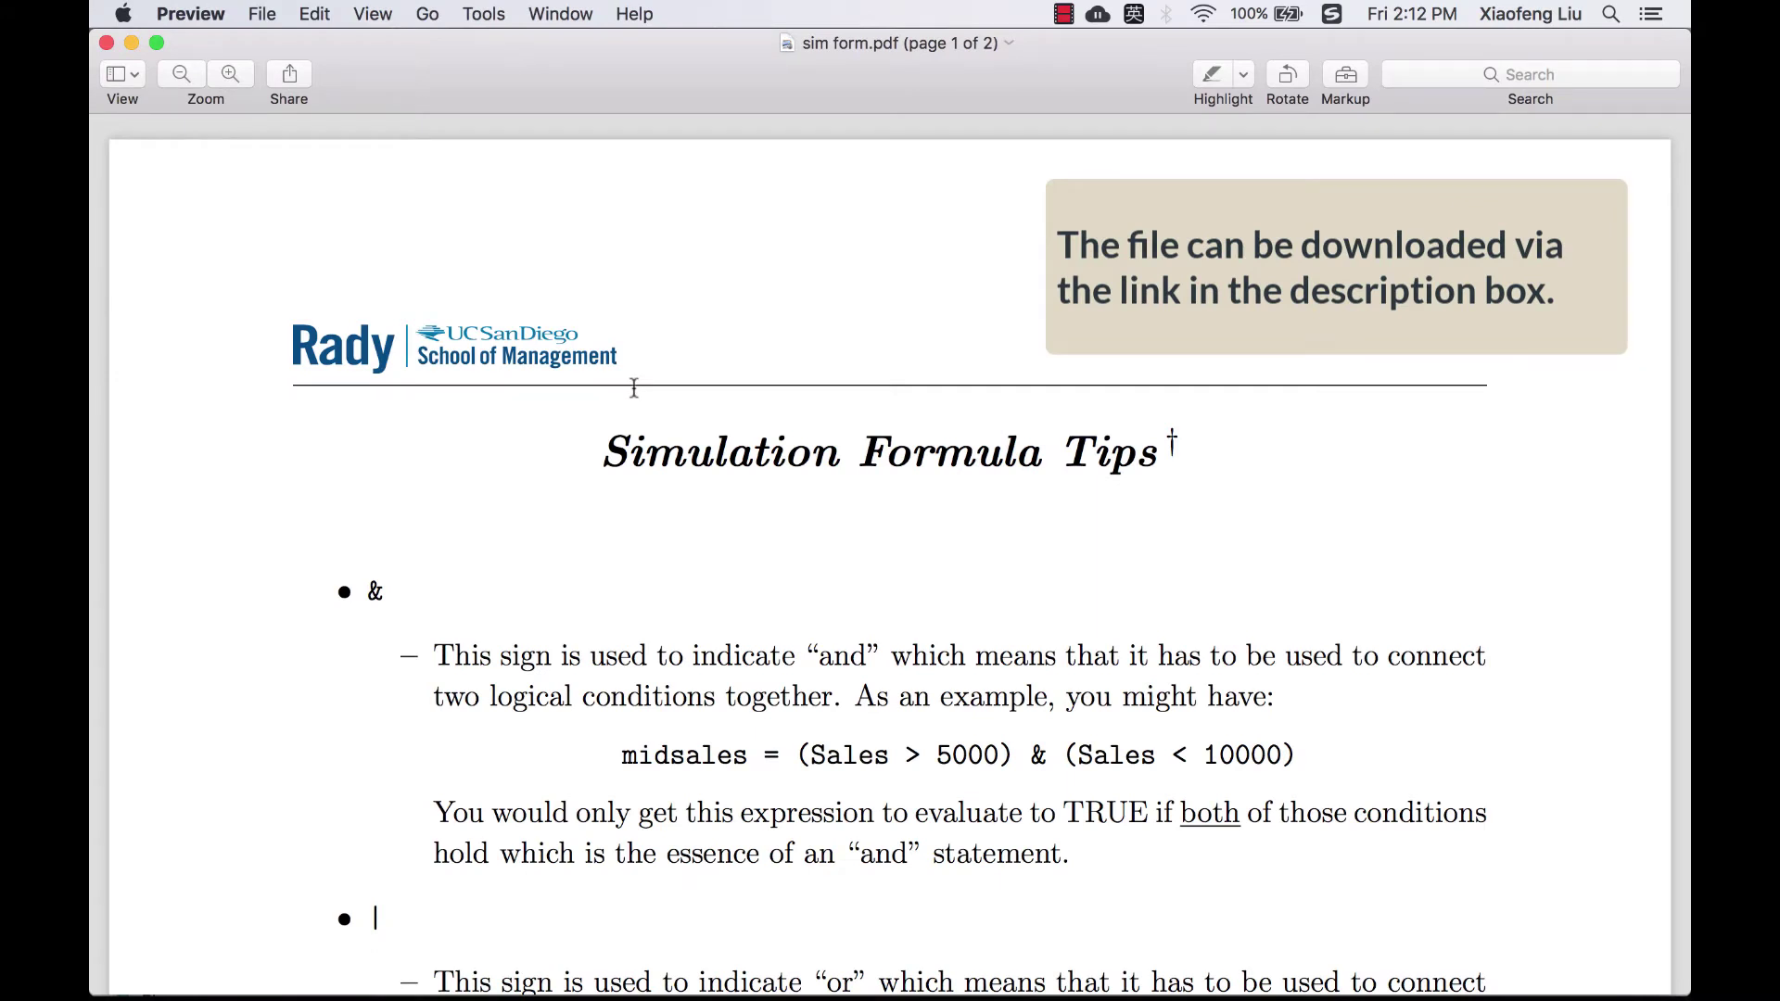
# Read Simulation Formula Tips in sim form.pdf, highlighting the title, then the ifelse and find max headings
pyautogui.moveTo(599, 448); pyautogui.dragTo(1162, 469)
pyautogui.click(1267, 489)
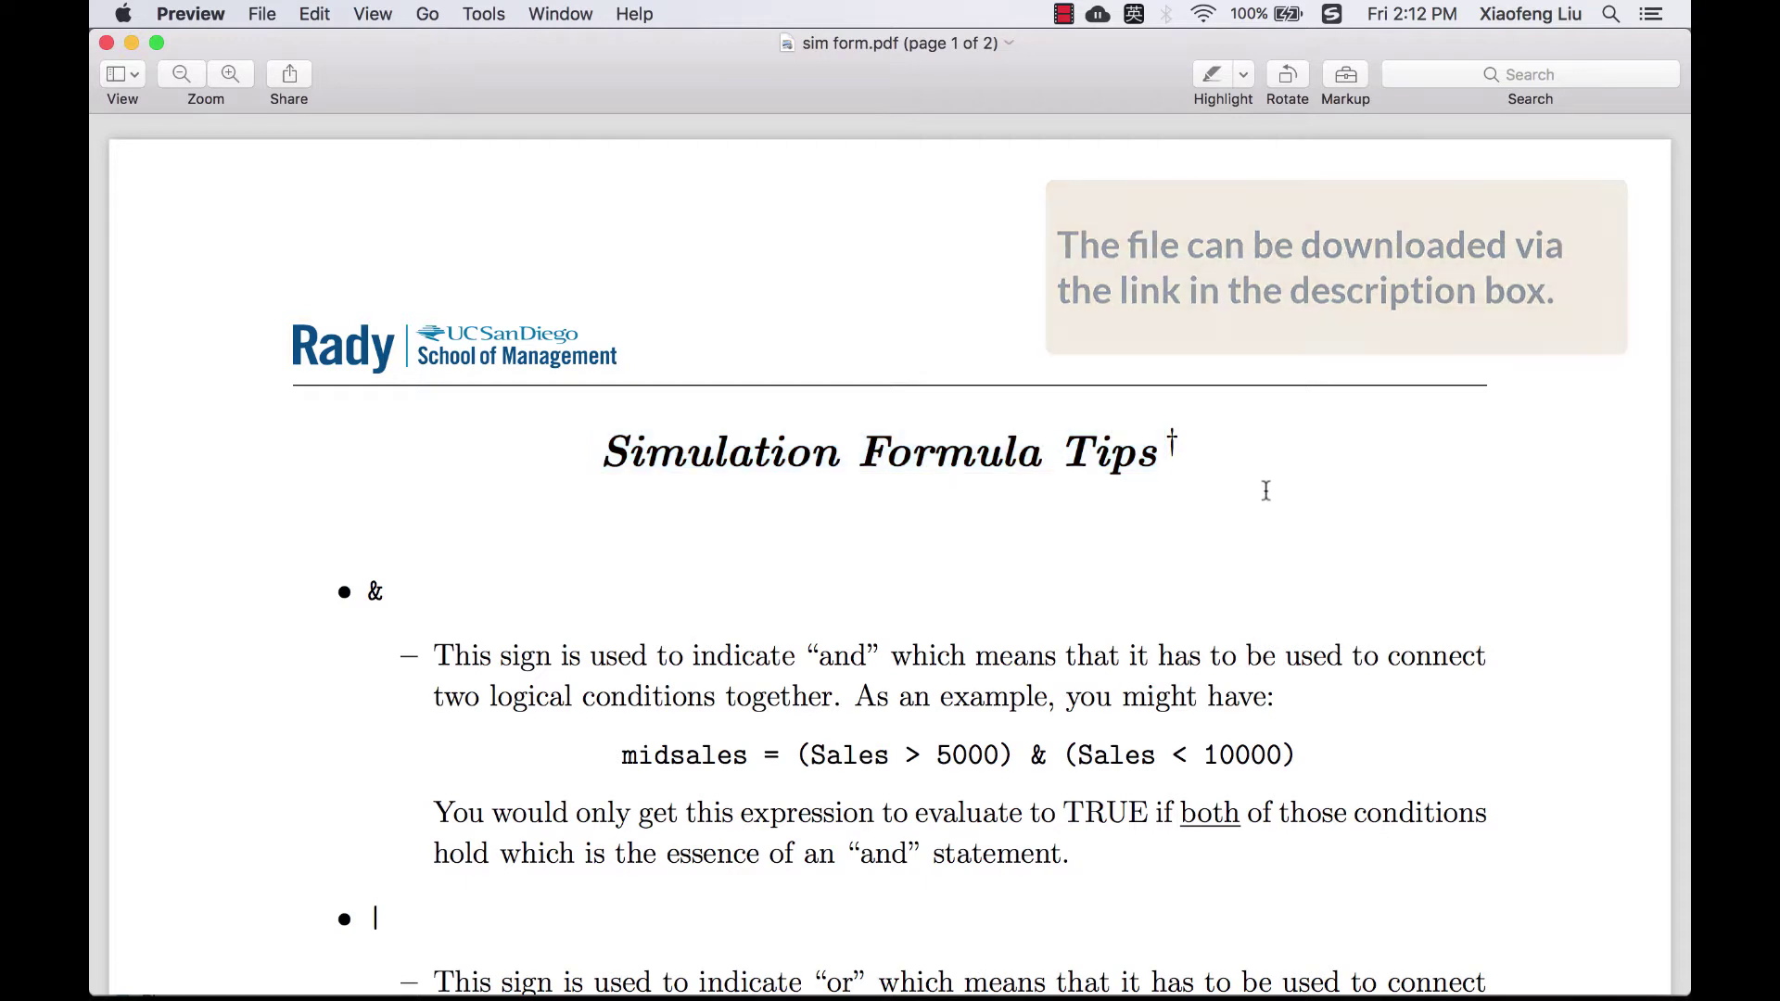
pyautogui.scroll(-3, 1268, 488)
pyautogui.scroll(-2, 1268, 486)
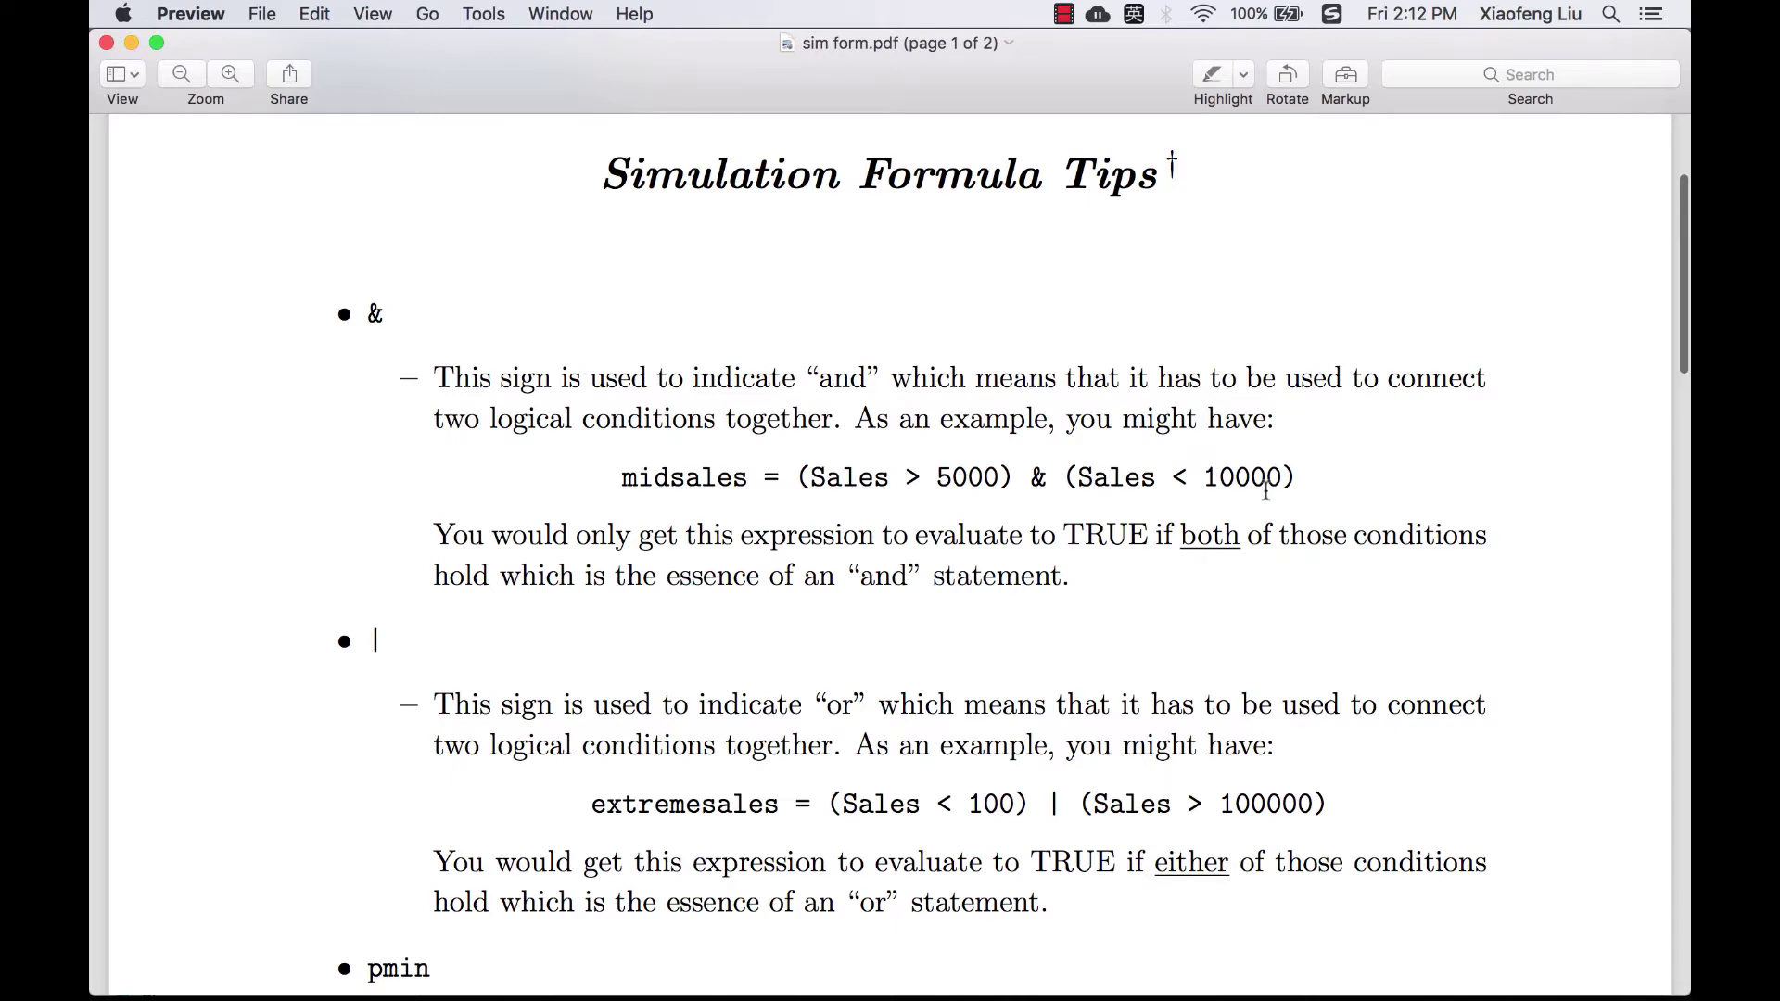
pyautogui.scroll(-2, 1267, 490)
pyautogui.scroll(-3, 1265, 490)
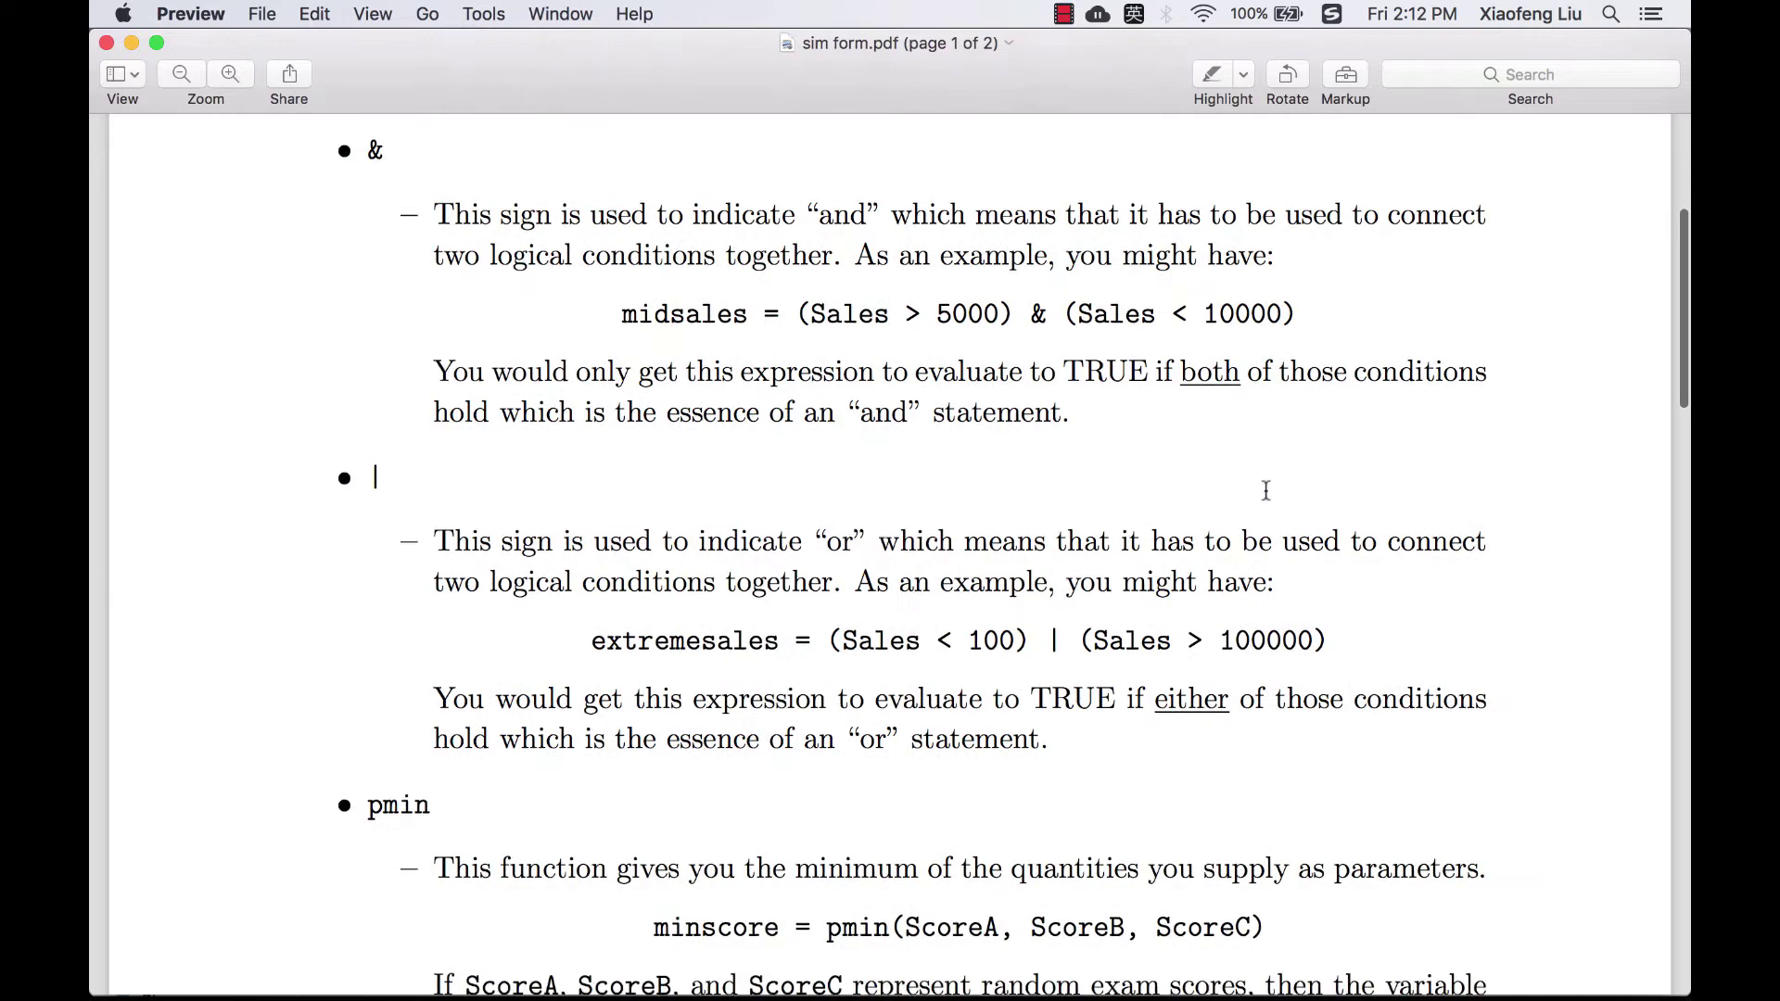
pyautogui.scroll(-10, 1266, 490)
pyautogui.scroll(-2, 1266, 490)
pyautogui.scroll(-2, 1265, 489)
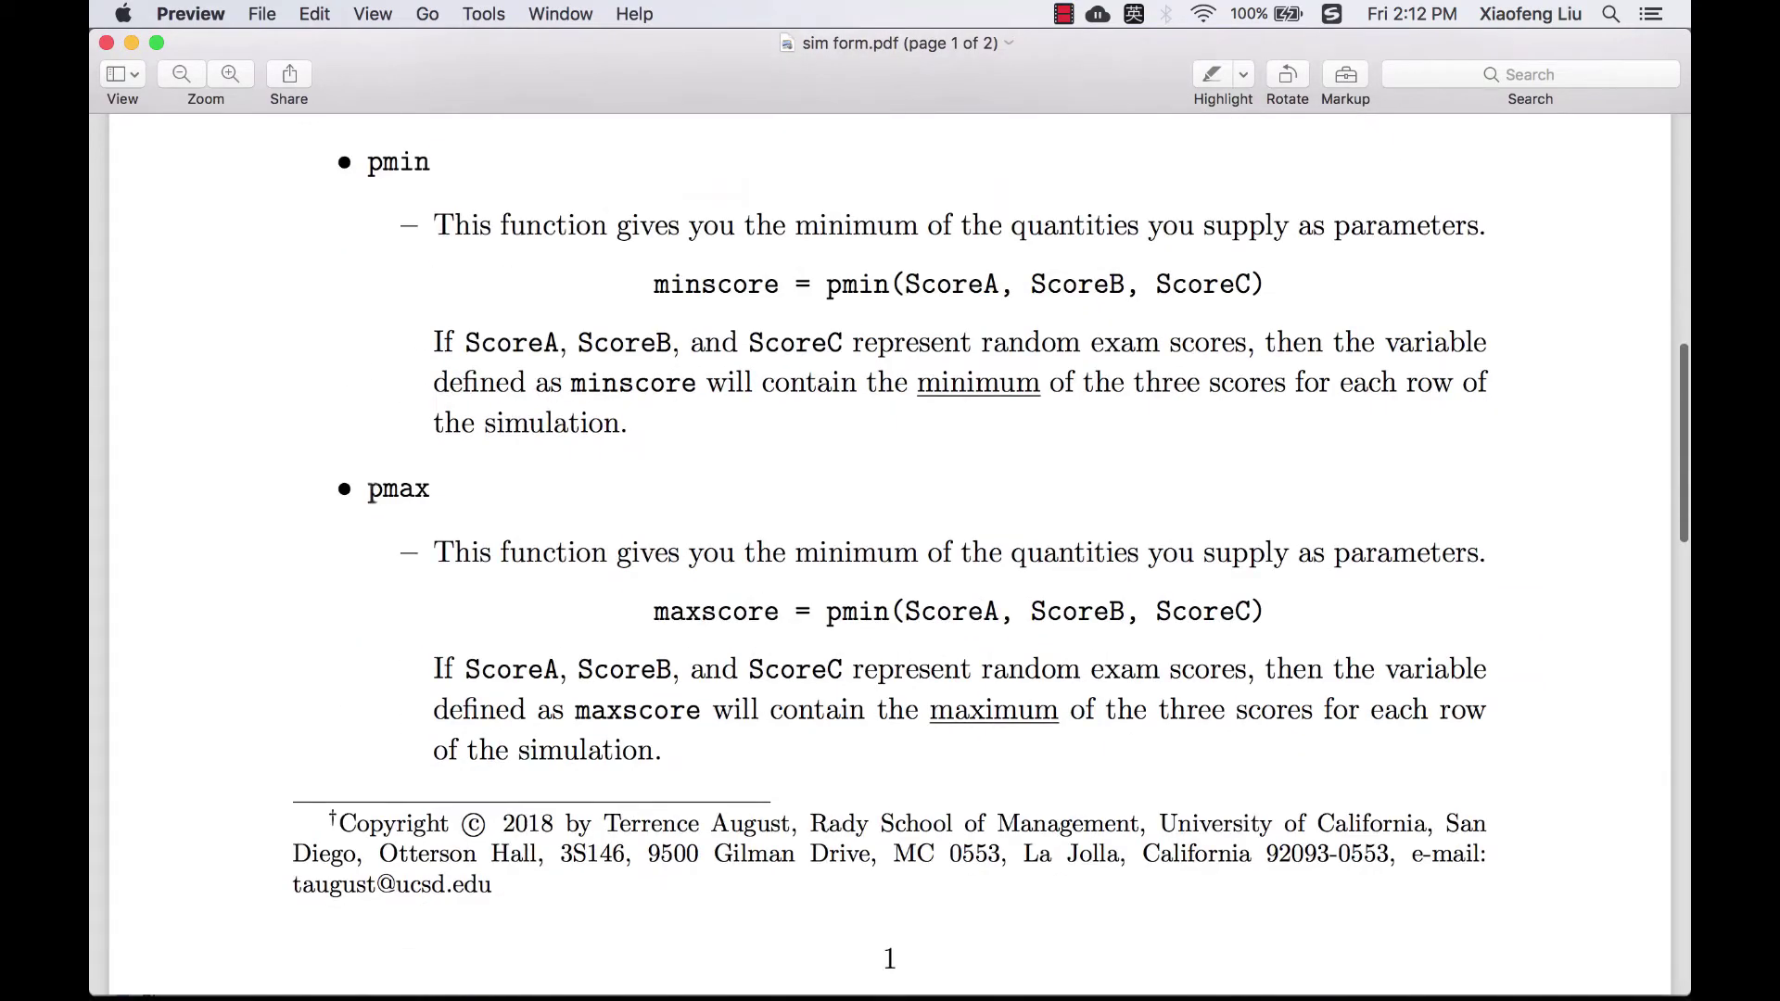
pyautogui.moveTo(367, 489); pyautogui.dragTo(443, 489)
pyautogui.scroll(-10, 488, 748)
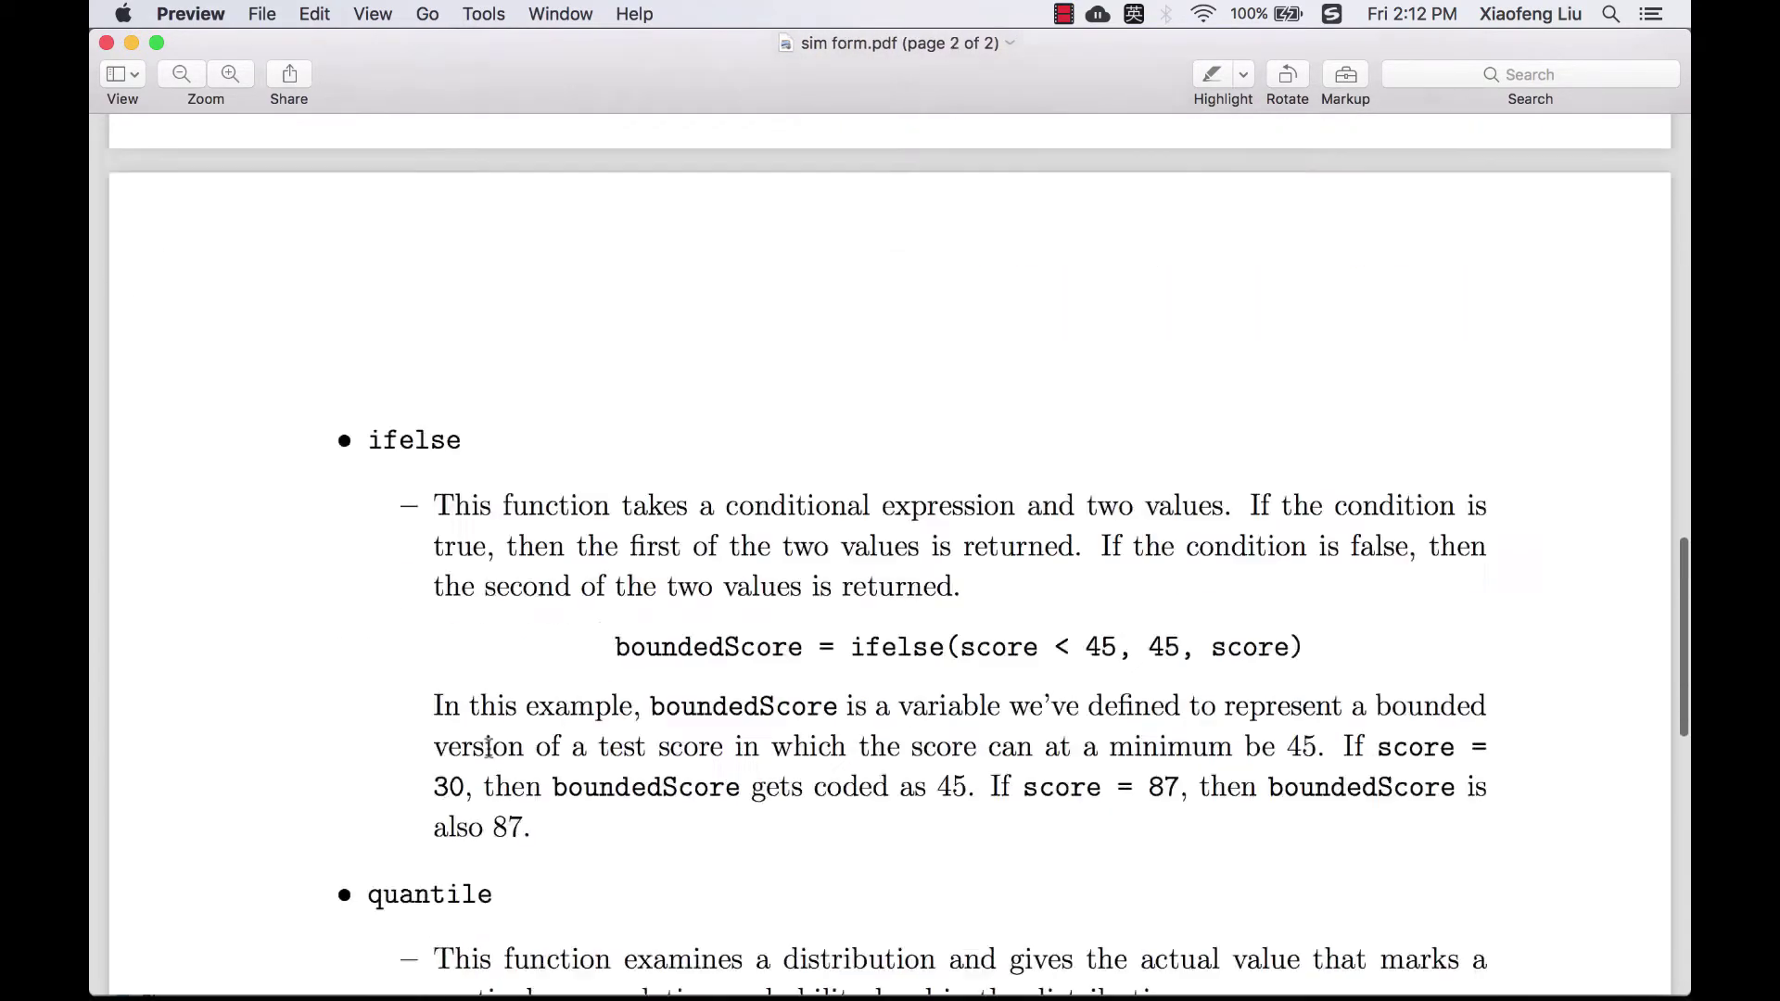
pyautogui.scroll(-2, 489, 749)
pyautogui.moveTo(367, 284); pyautogui.dragTo(493, 284)
pyautogui.scroll(-5, 492, 283)
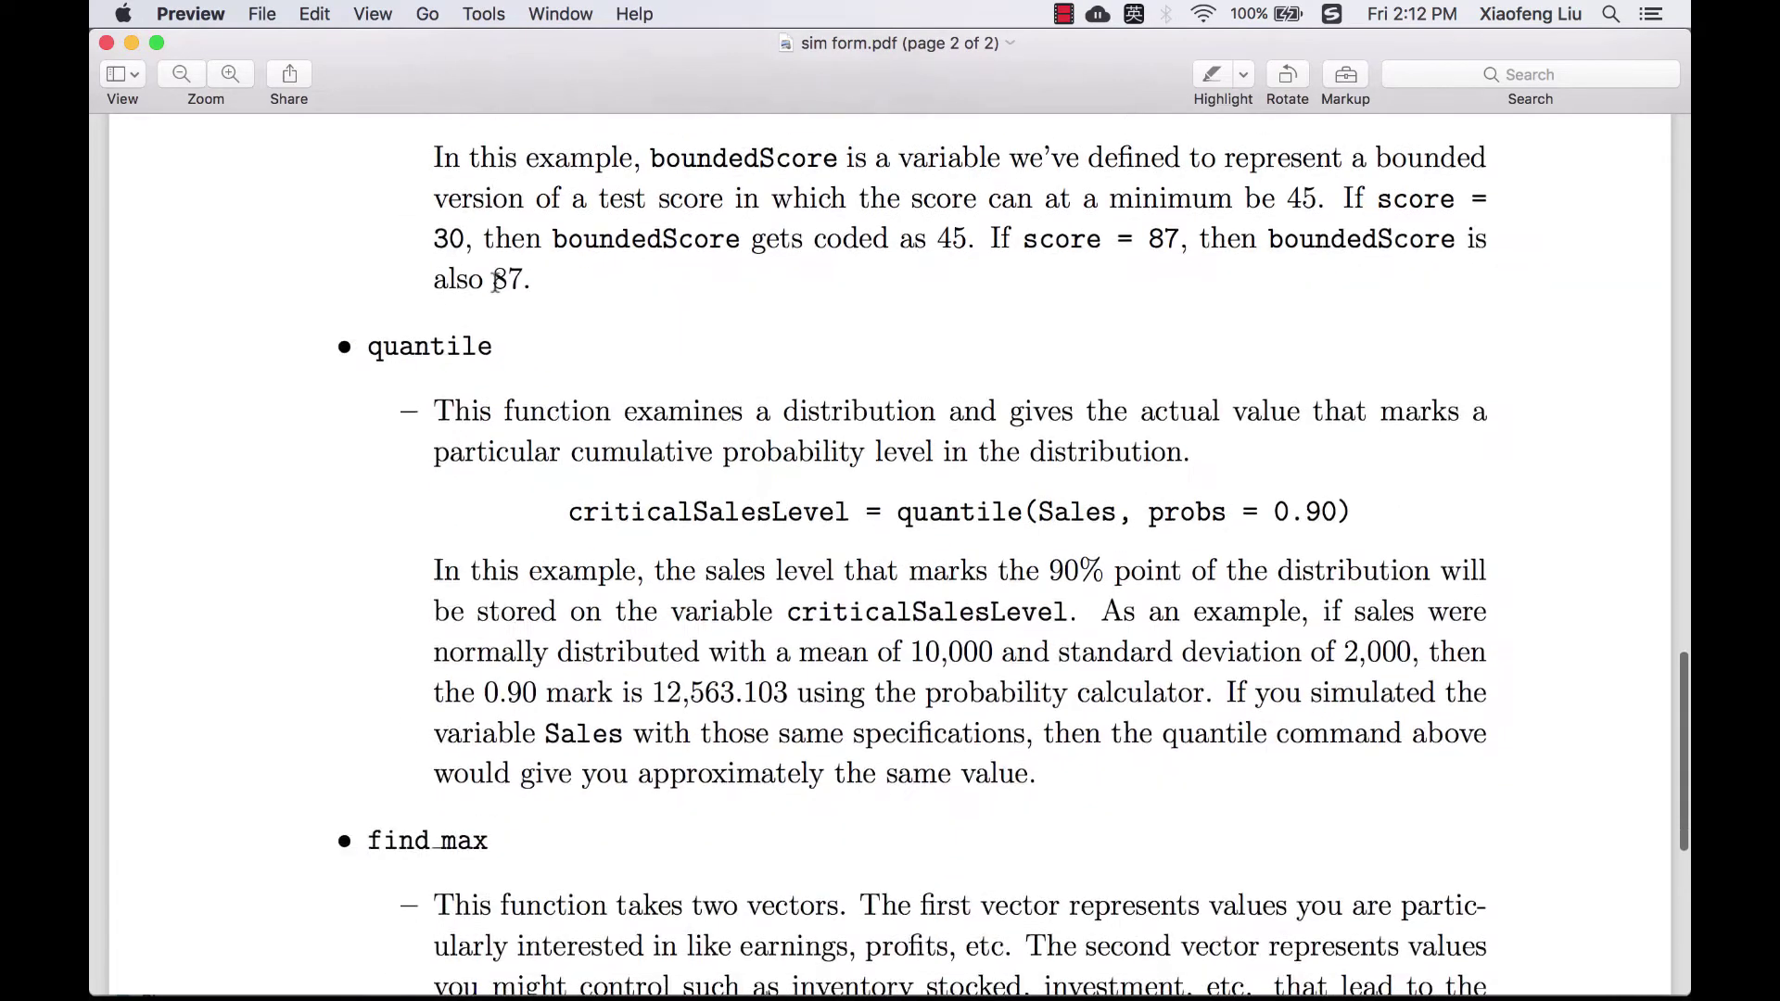
pyautogui.scroll(-5, 493, 285)
pyautogui.moveTo(367, 536); pyautogui.dragTo(490, 536)
pyautogui.scroll(-3, 505, 528)
pyautogui.scroll(-1, 506, 528)
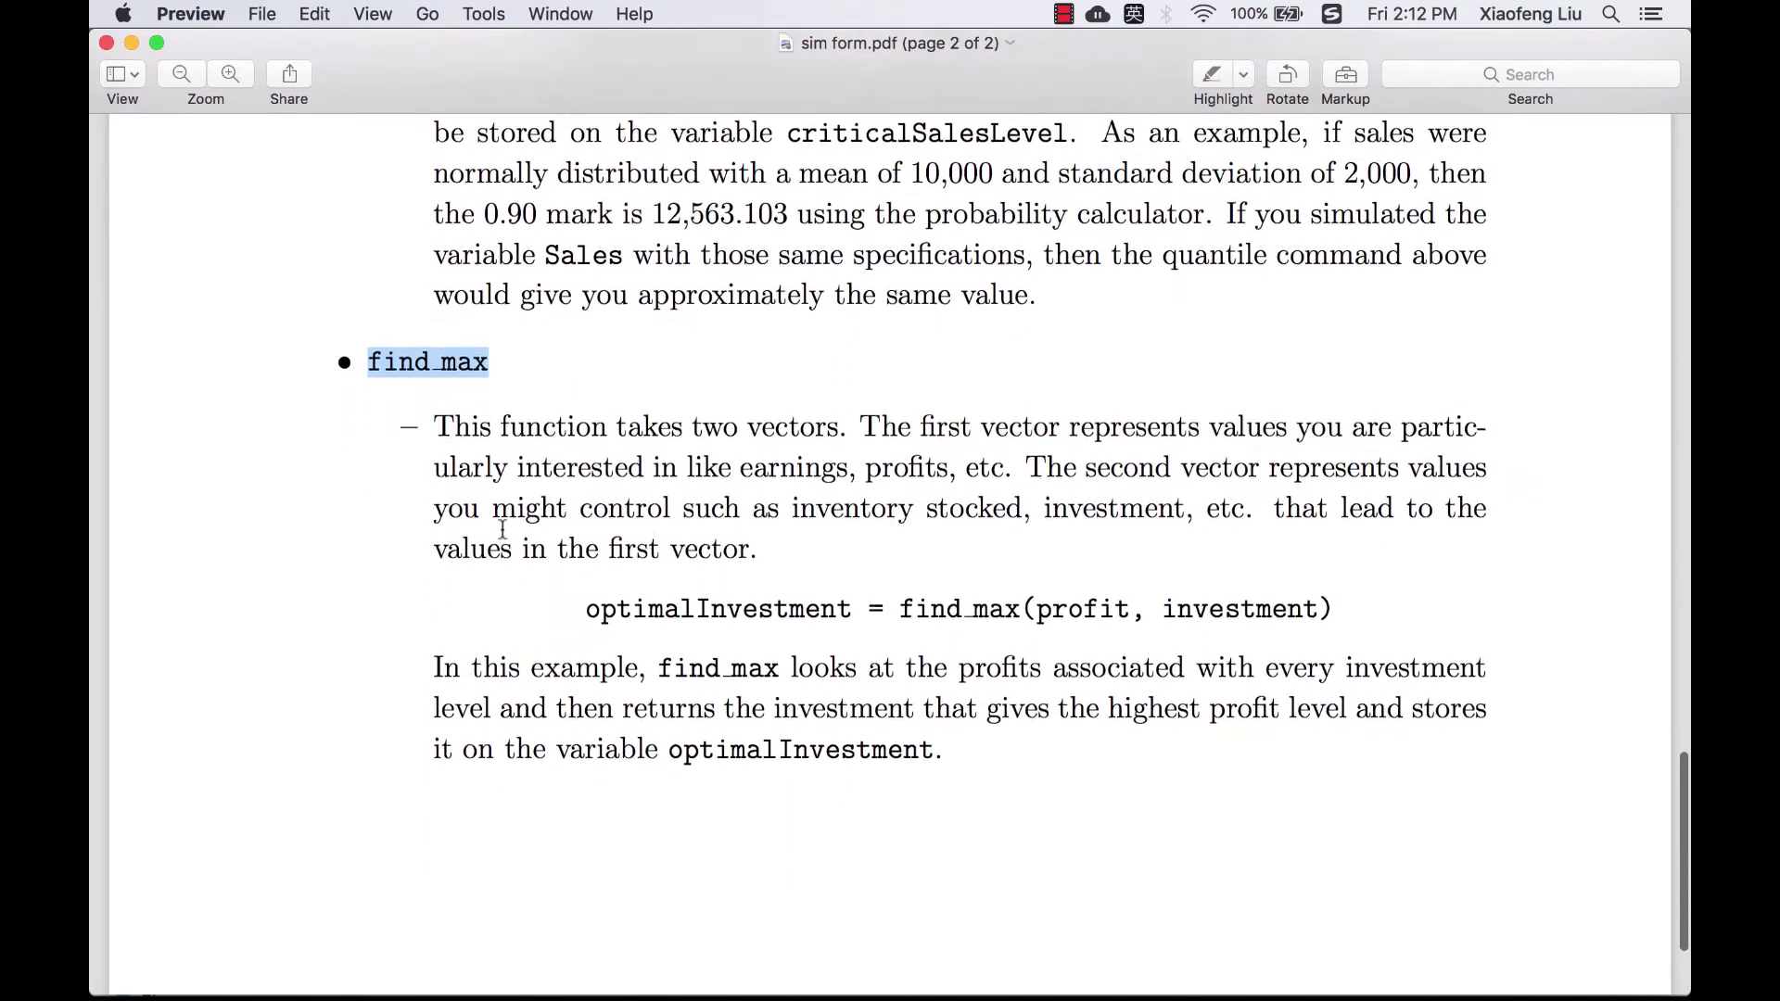
pyautogui.scroll(-1, 505, 529)
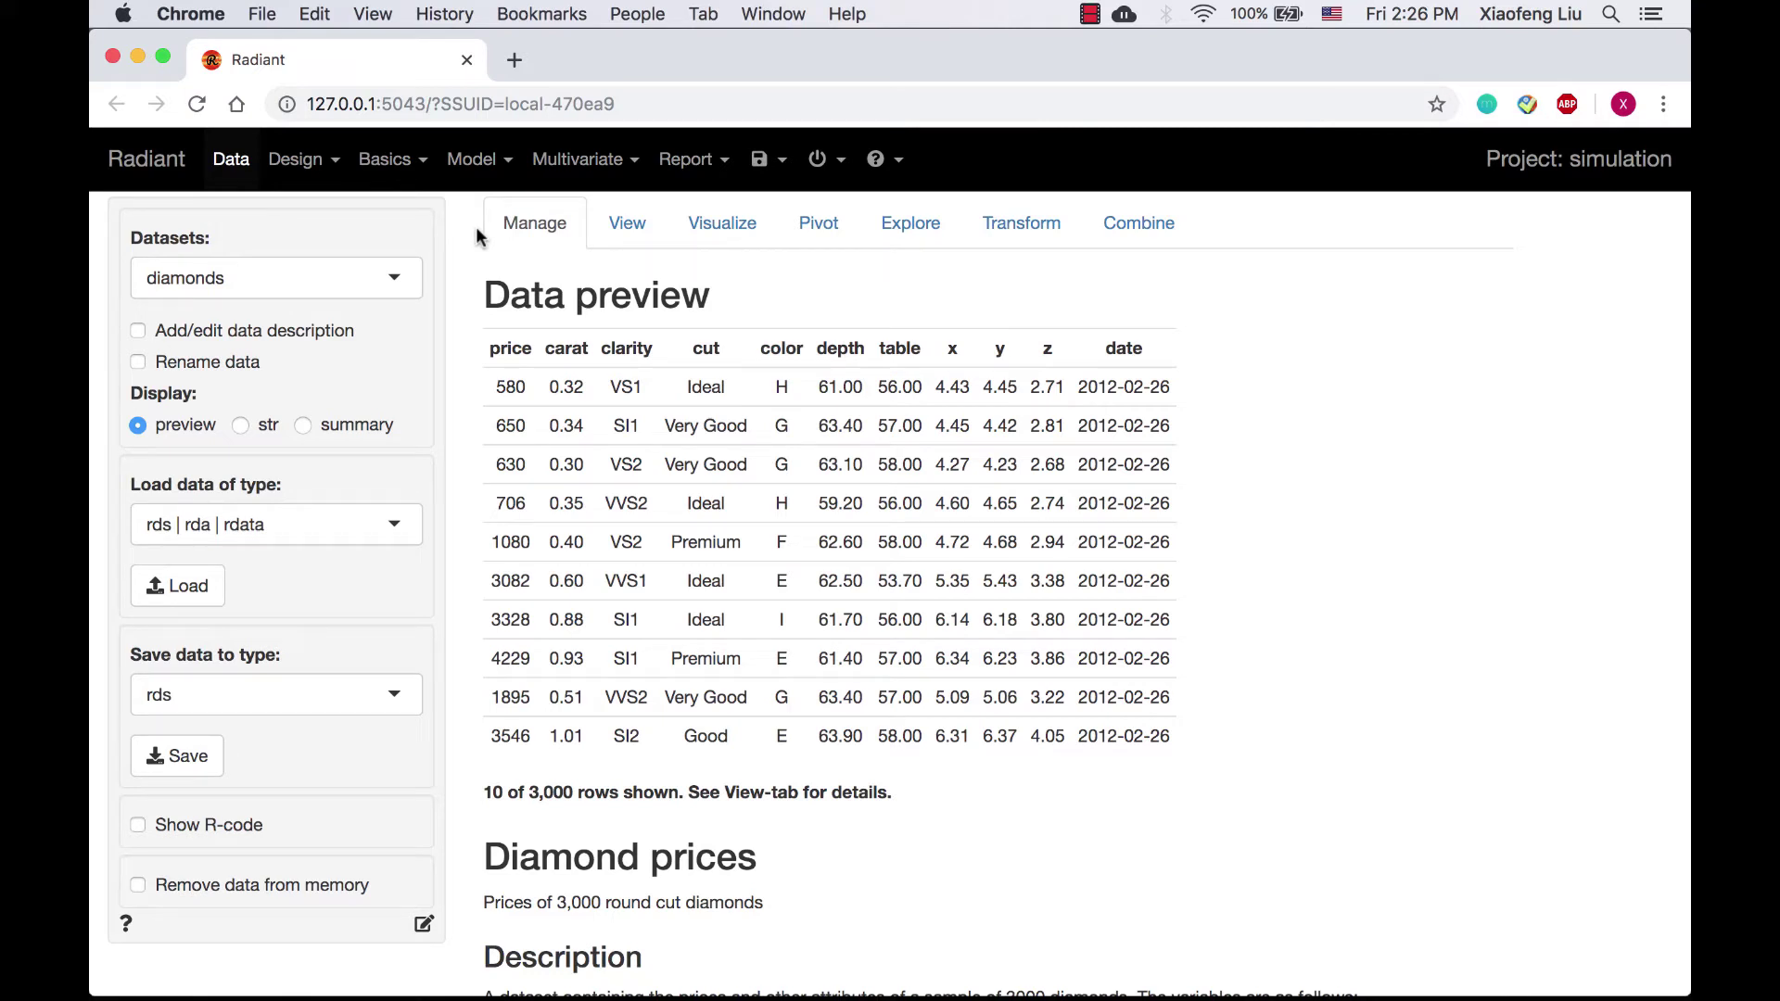
# Open Radiant's Simulate tool under Model and choose Discrete as a variable type
pyautogui.click(474, 160)
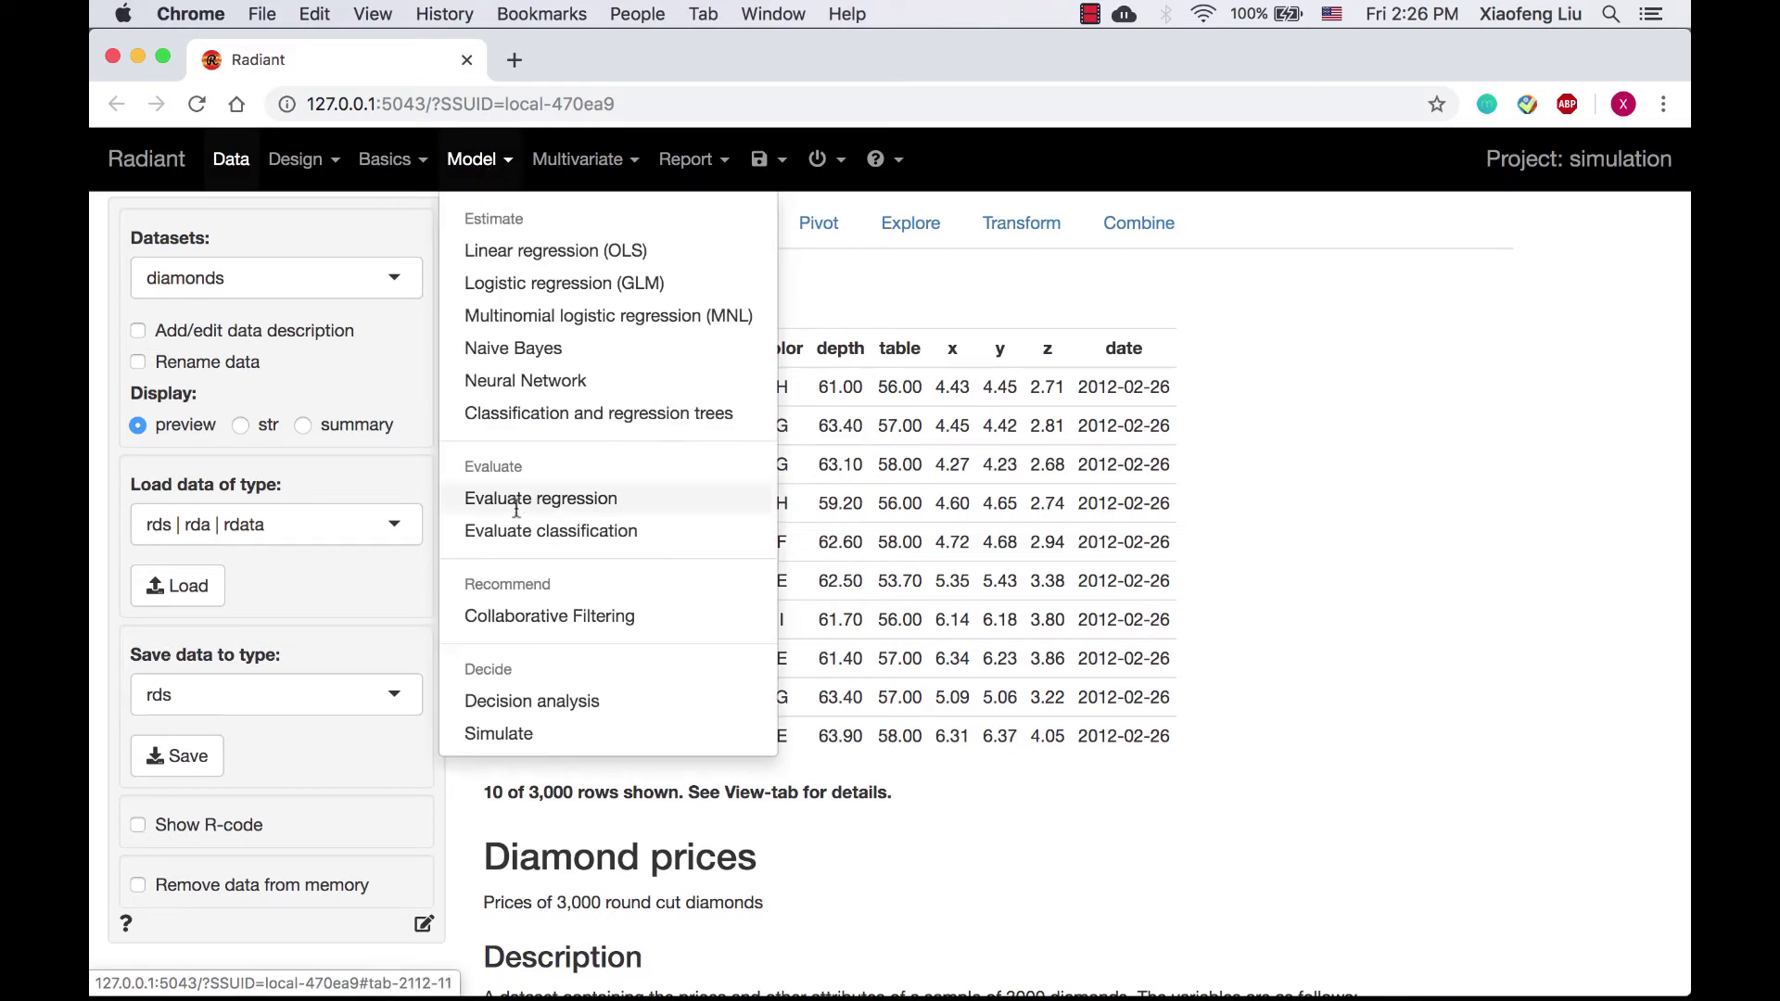
pyautogui.click(509, 733)
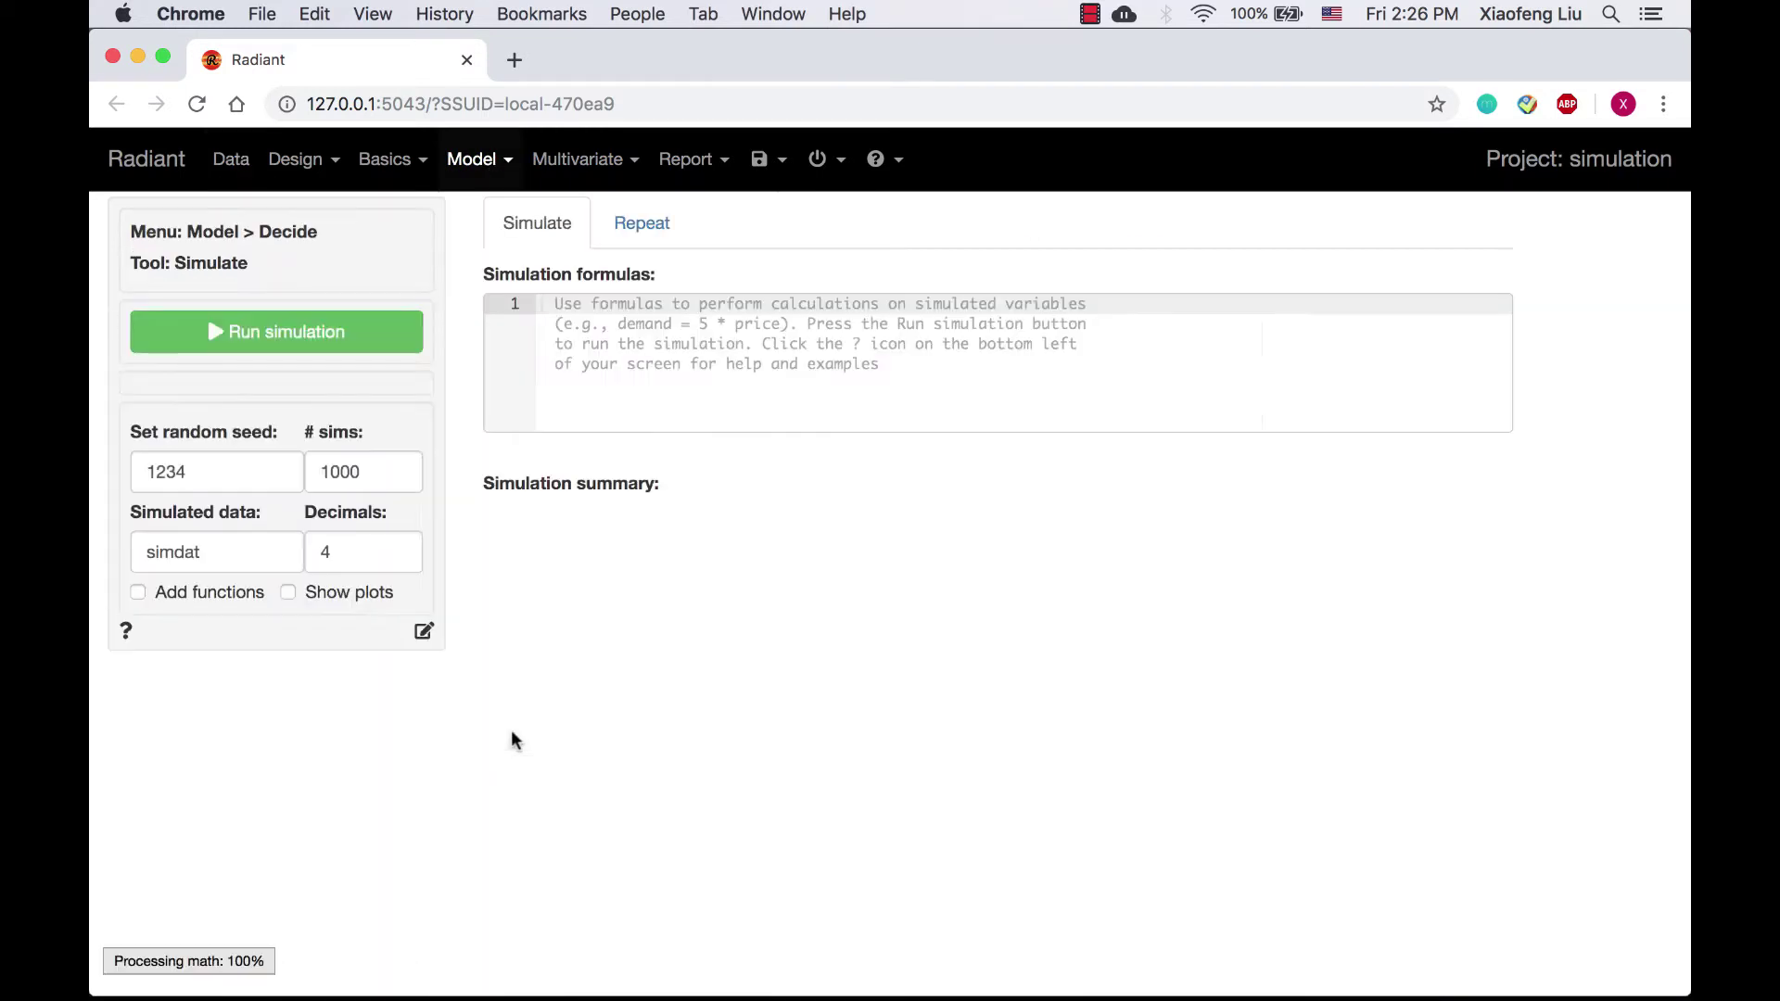
pyautogui.click(320, 433)
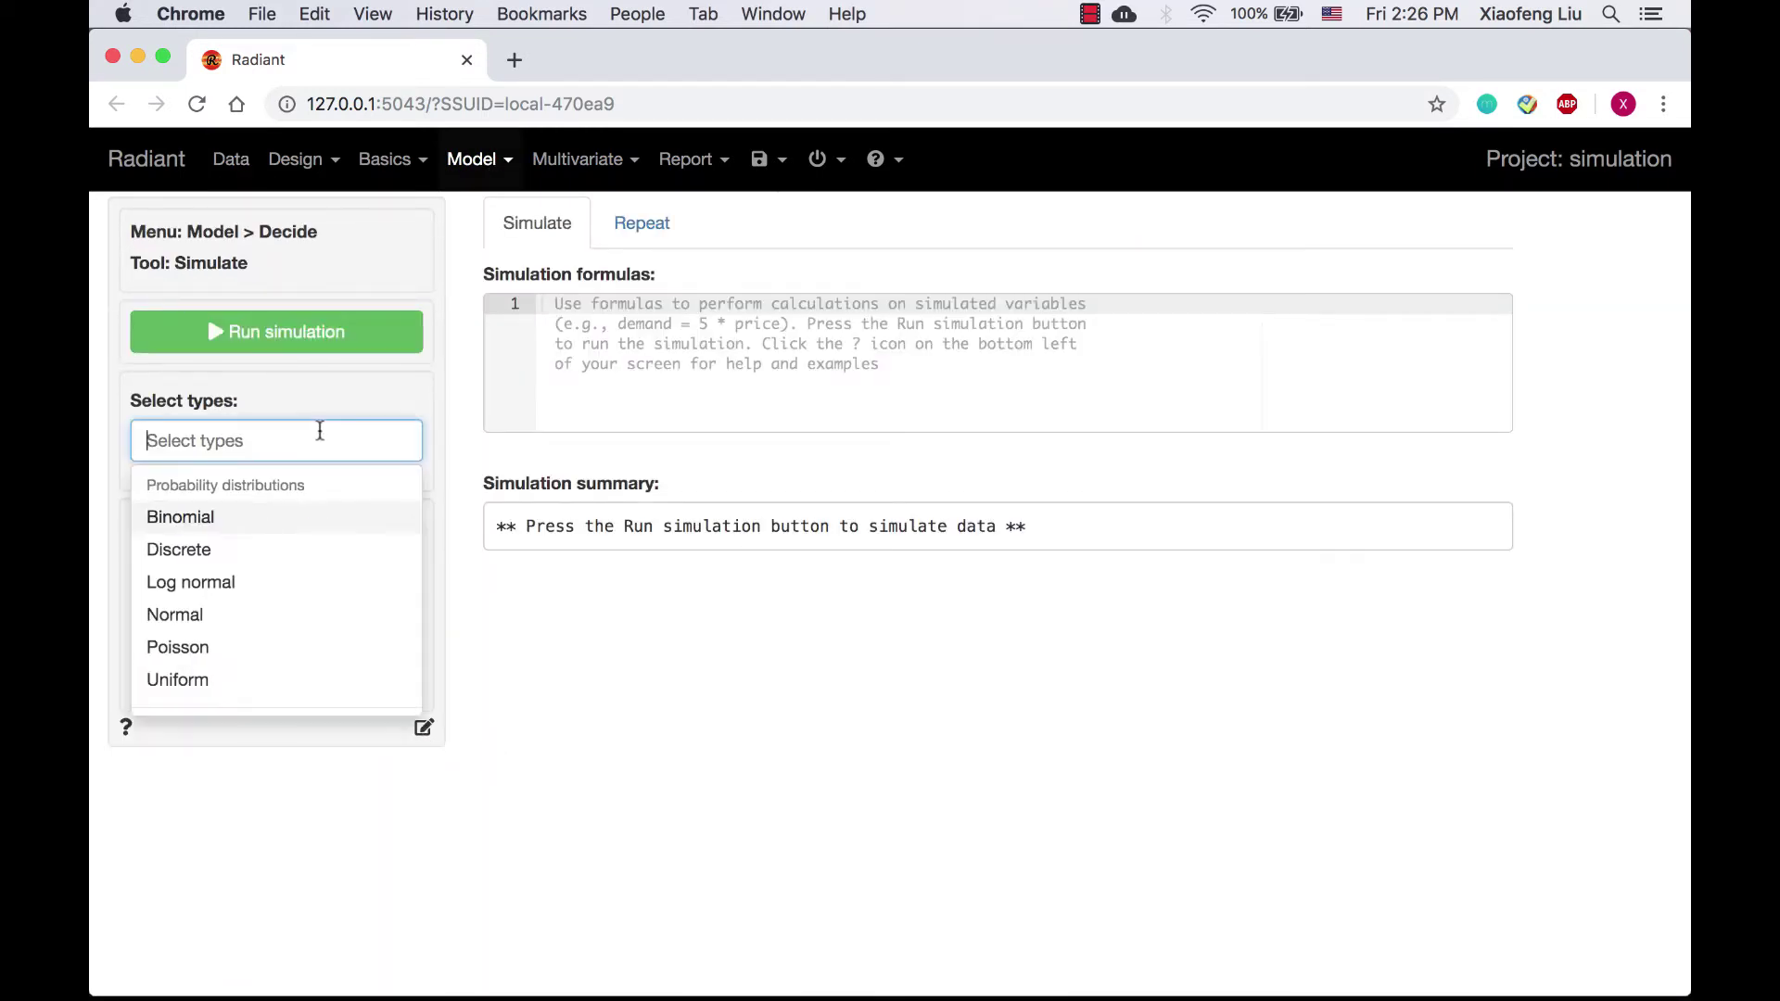
pyautogui.click(299, 549)
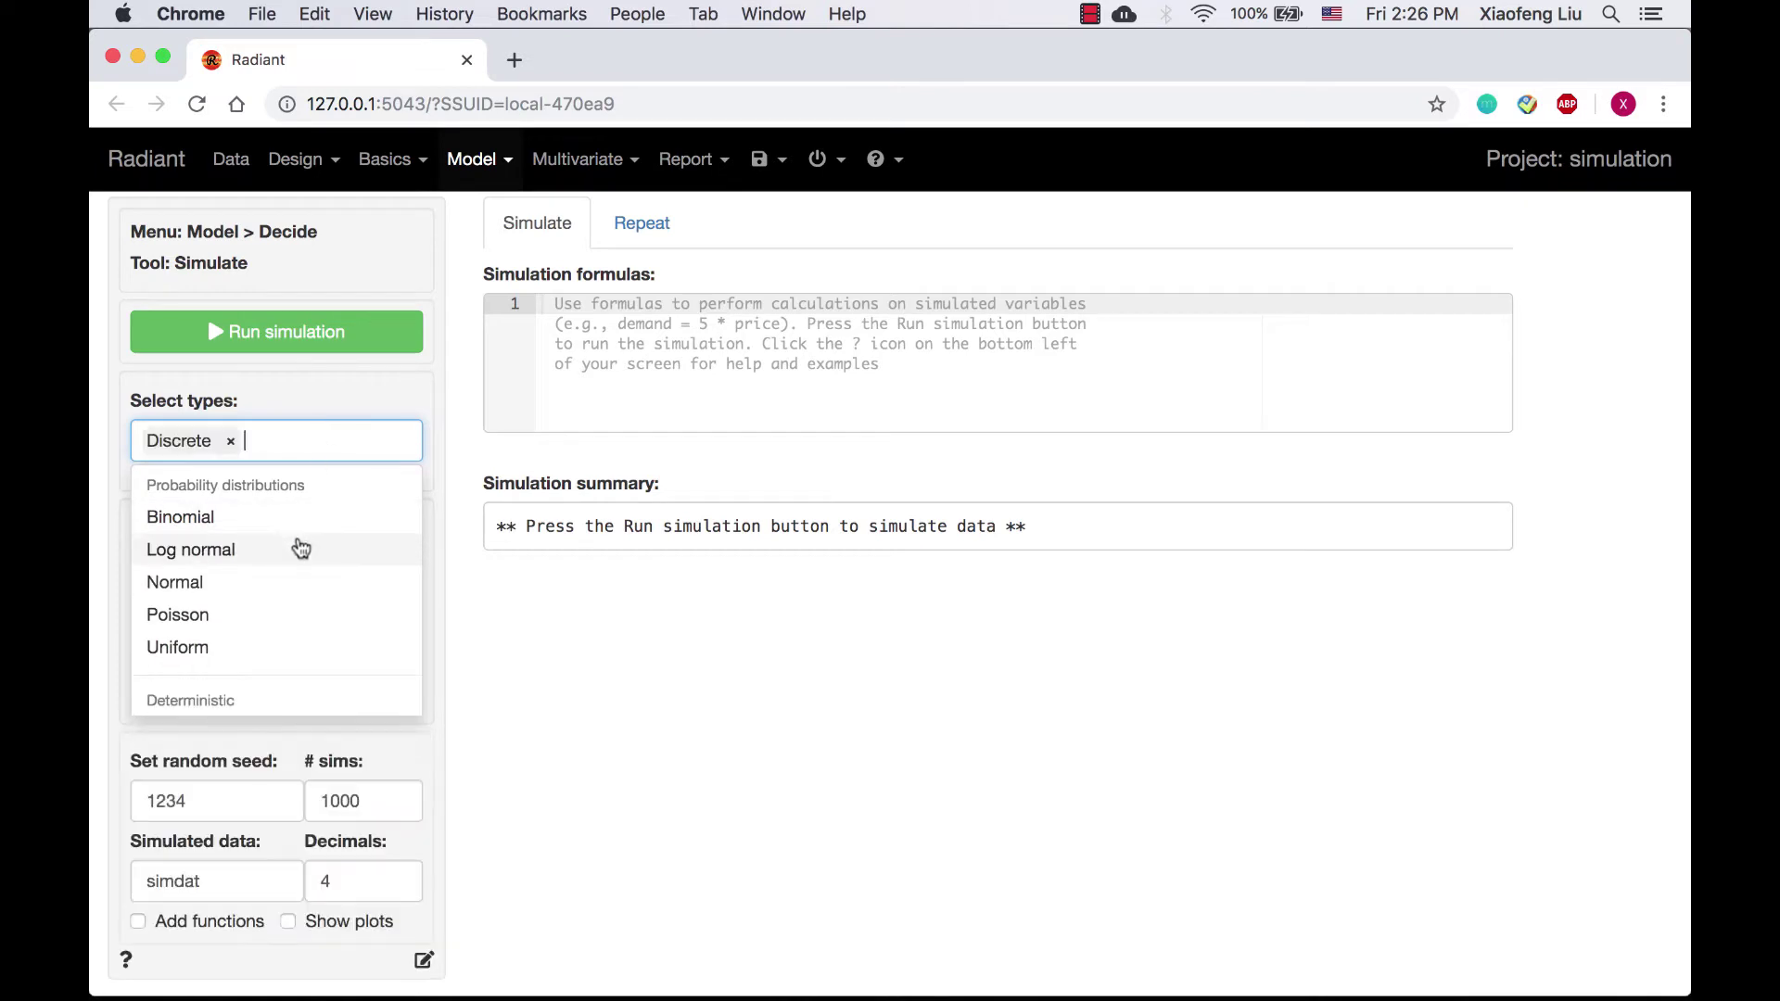
pyautogui.scroll(-2, 297, 600)
pyautogui.scroll(-2, 298, 604)
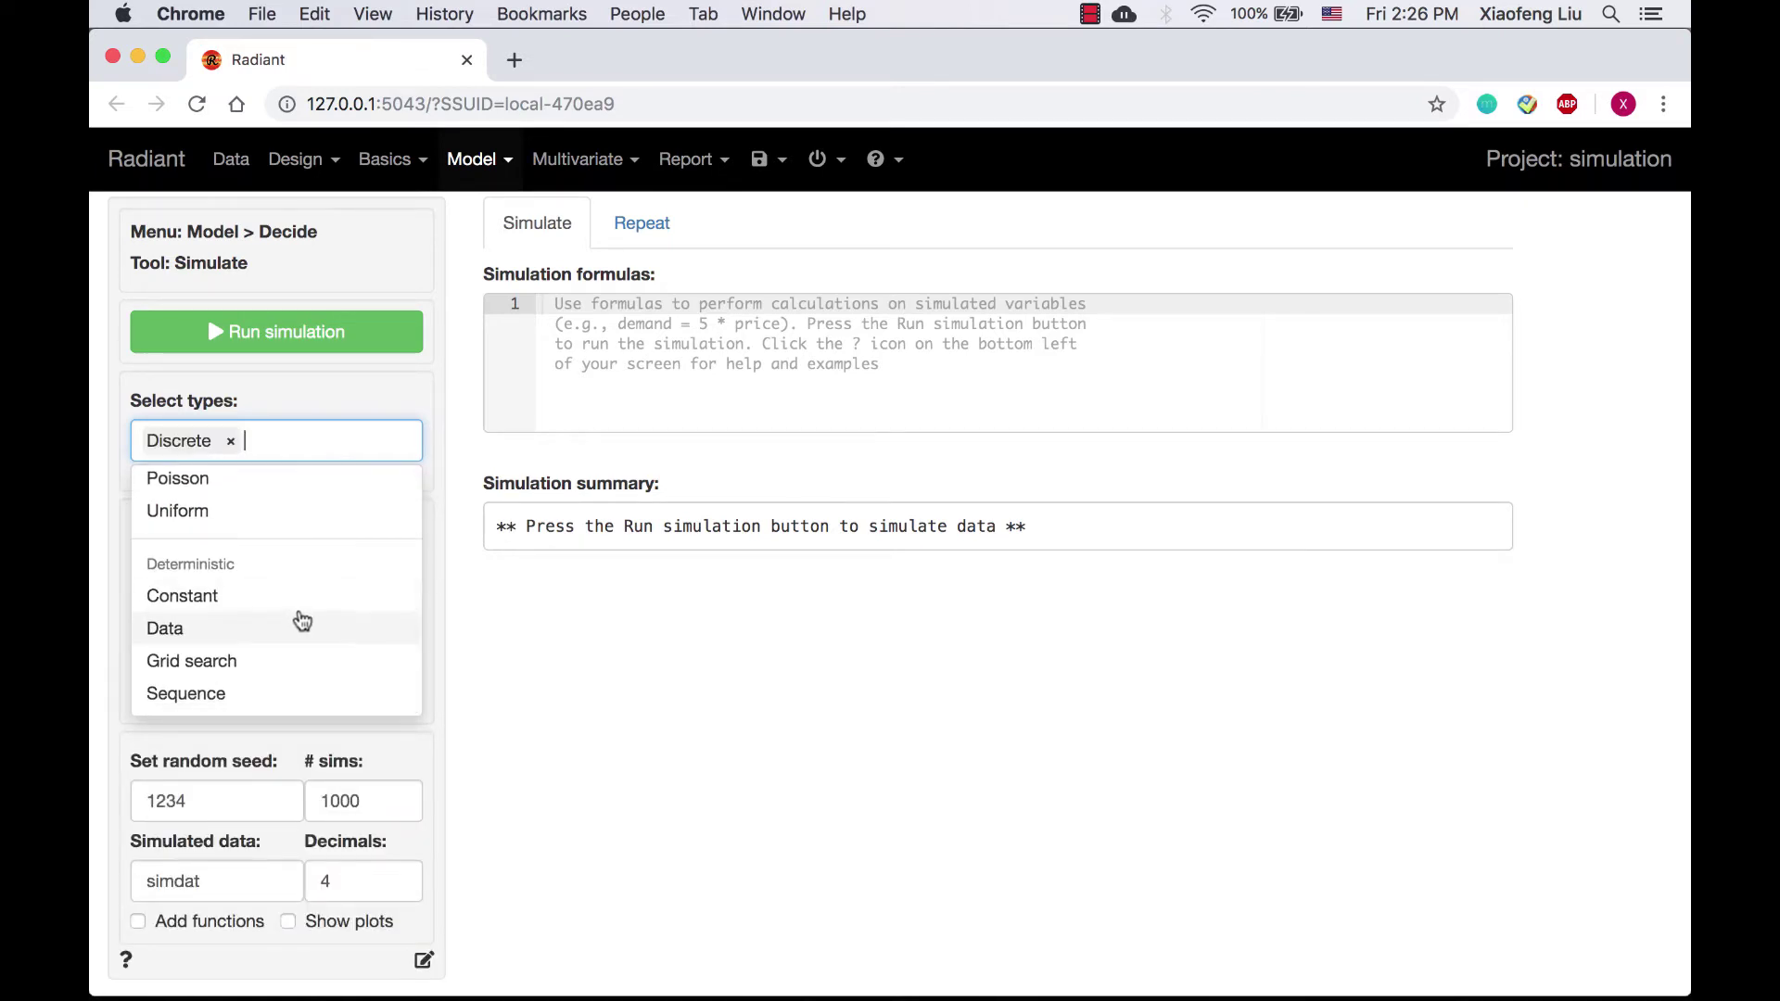
# Add Constant as a variable type and define constant q with value 5
pyautogui.click(300, 598)
pyautogui.click(488, 655)
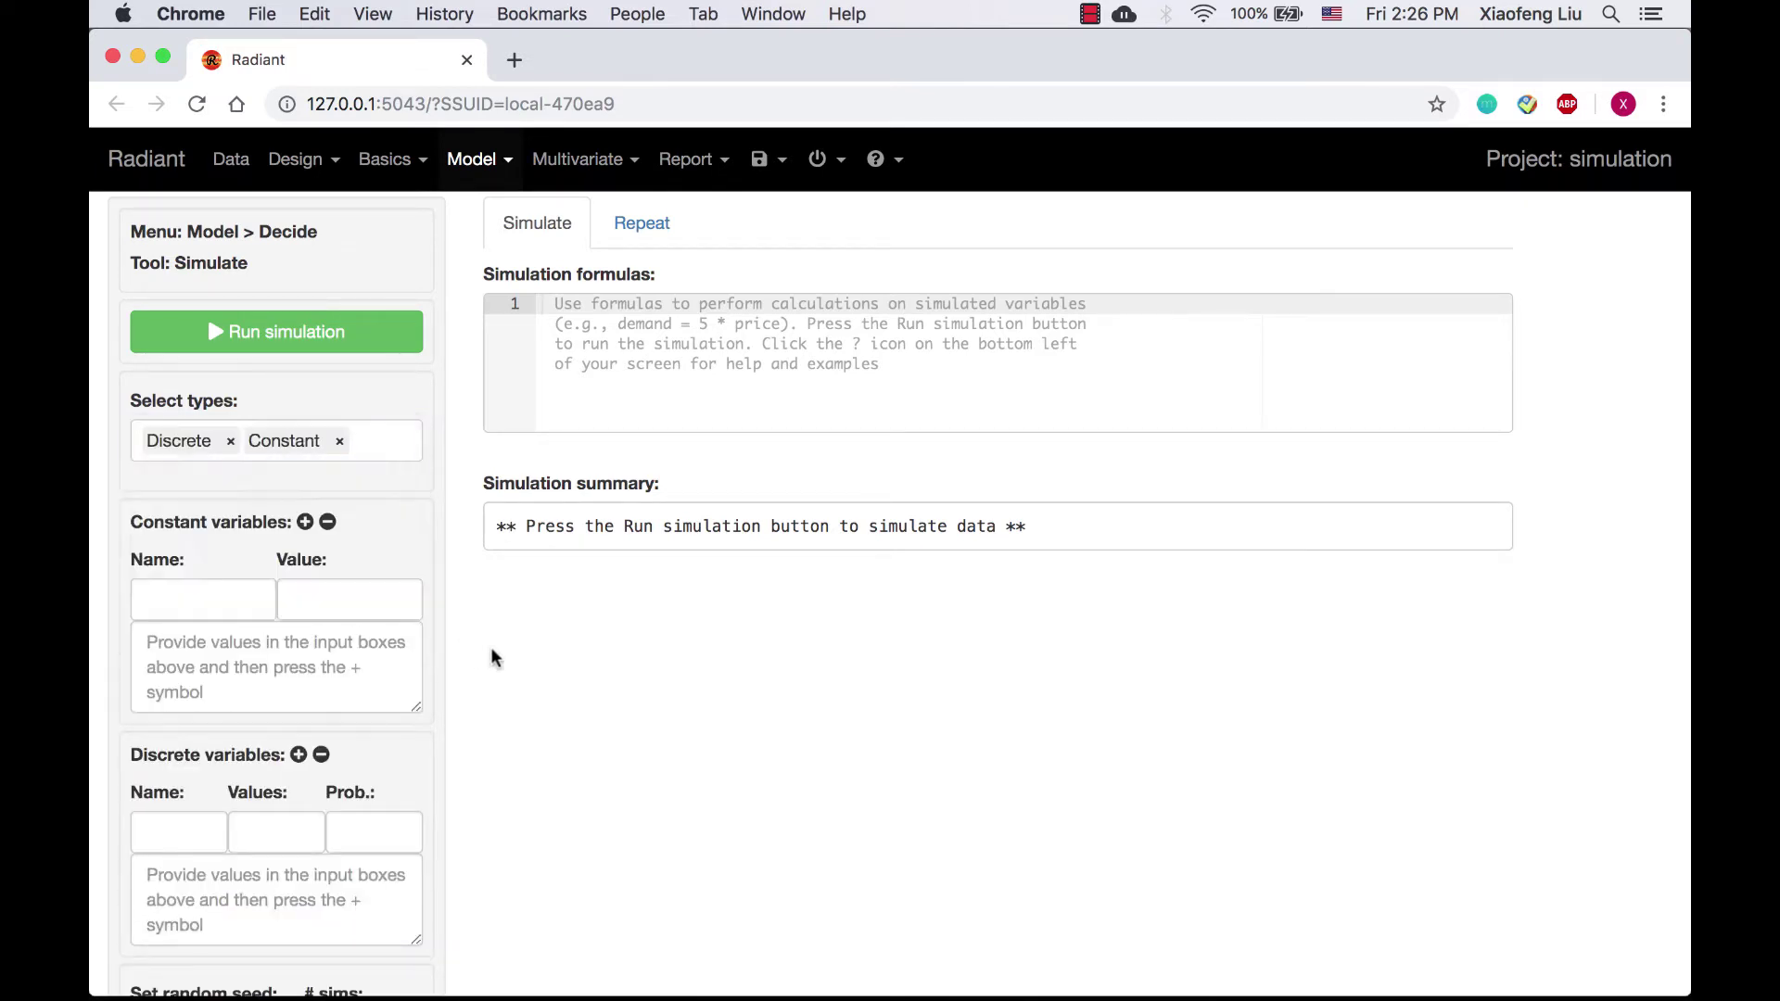
pyautogui.click(157, 607)
pyautogui.write('q')
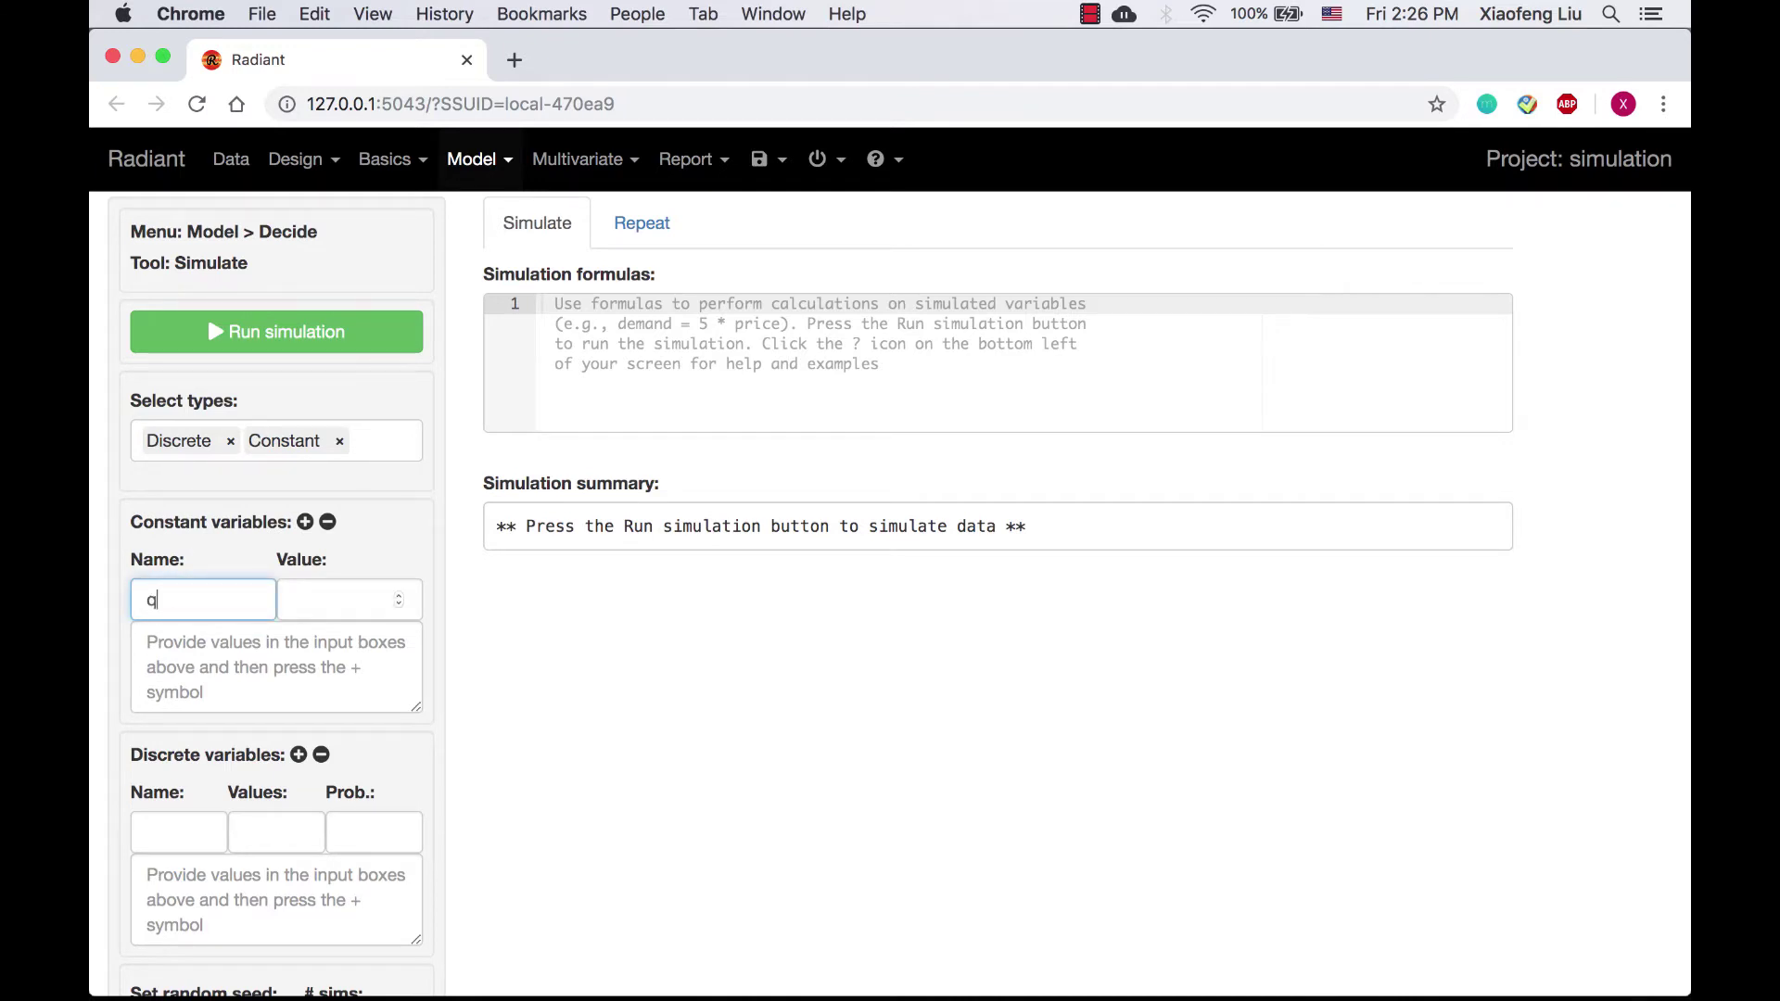
pyautogui.press('Tab')
pyautogui.write('5')
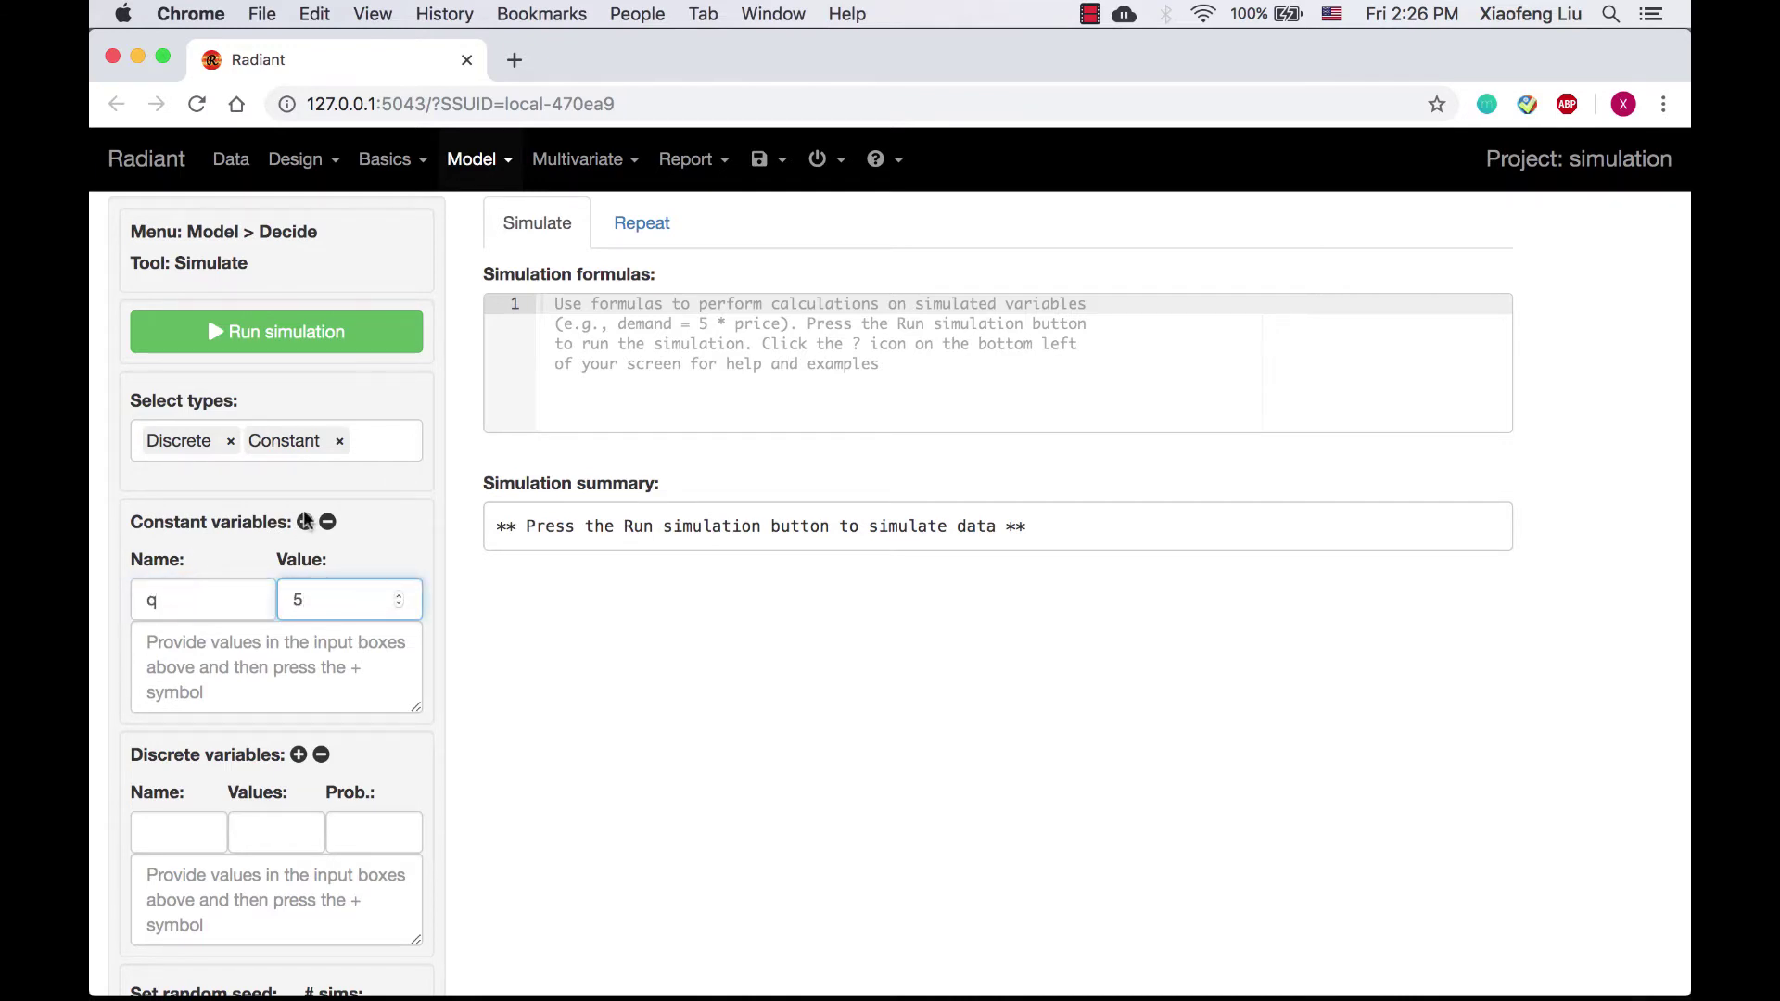
pyautogui.click(305, 521)
# Define discrete variable demand with values 5–11 and probabilities .1 .2 .3 .15 .1 .1 .05
pyautogui.click(183, 841)
pyautogui.write('de')
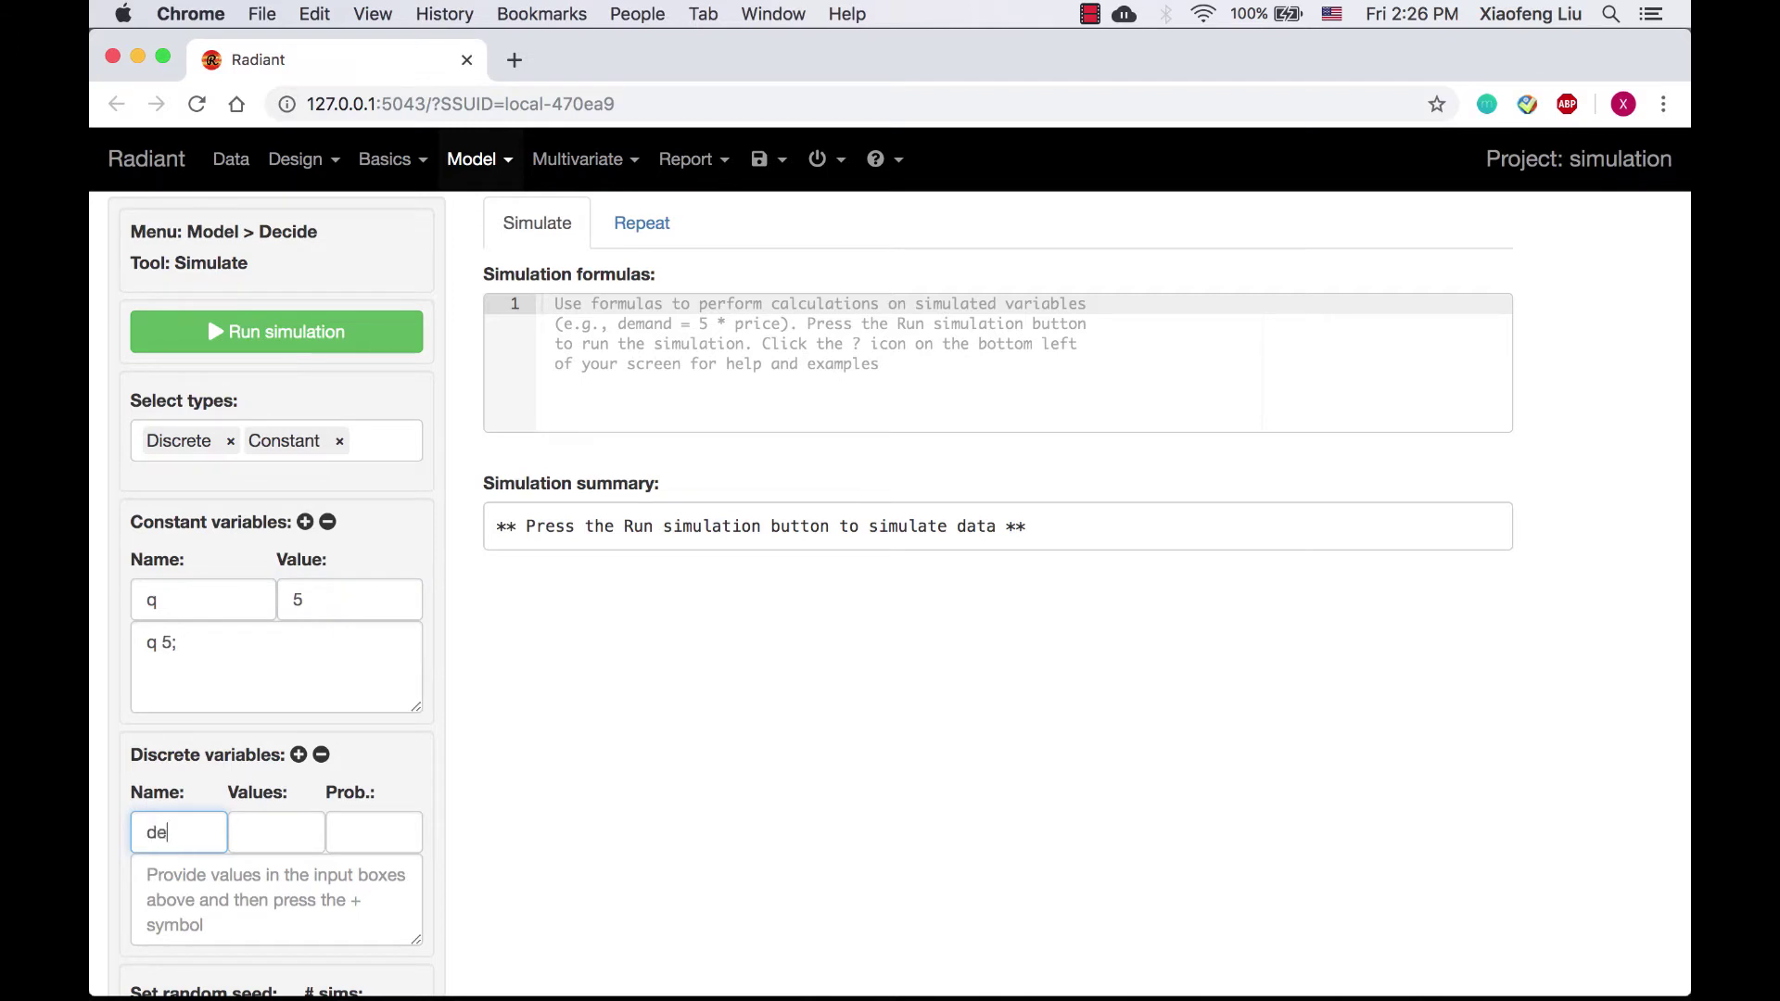
pyautogui.write('mand')
pyautogui.press('Tab')
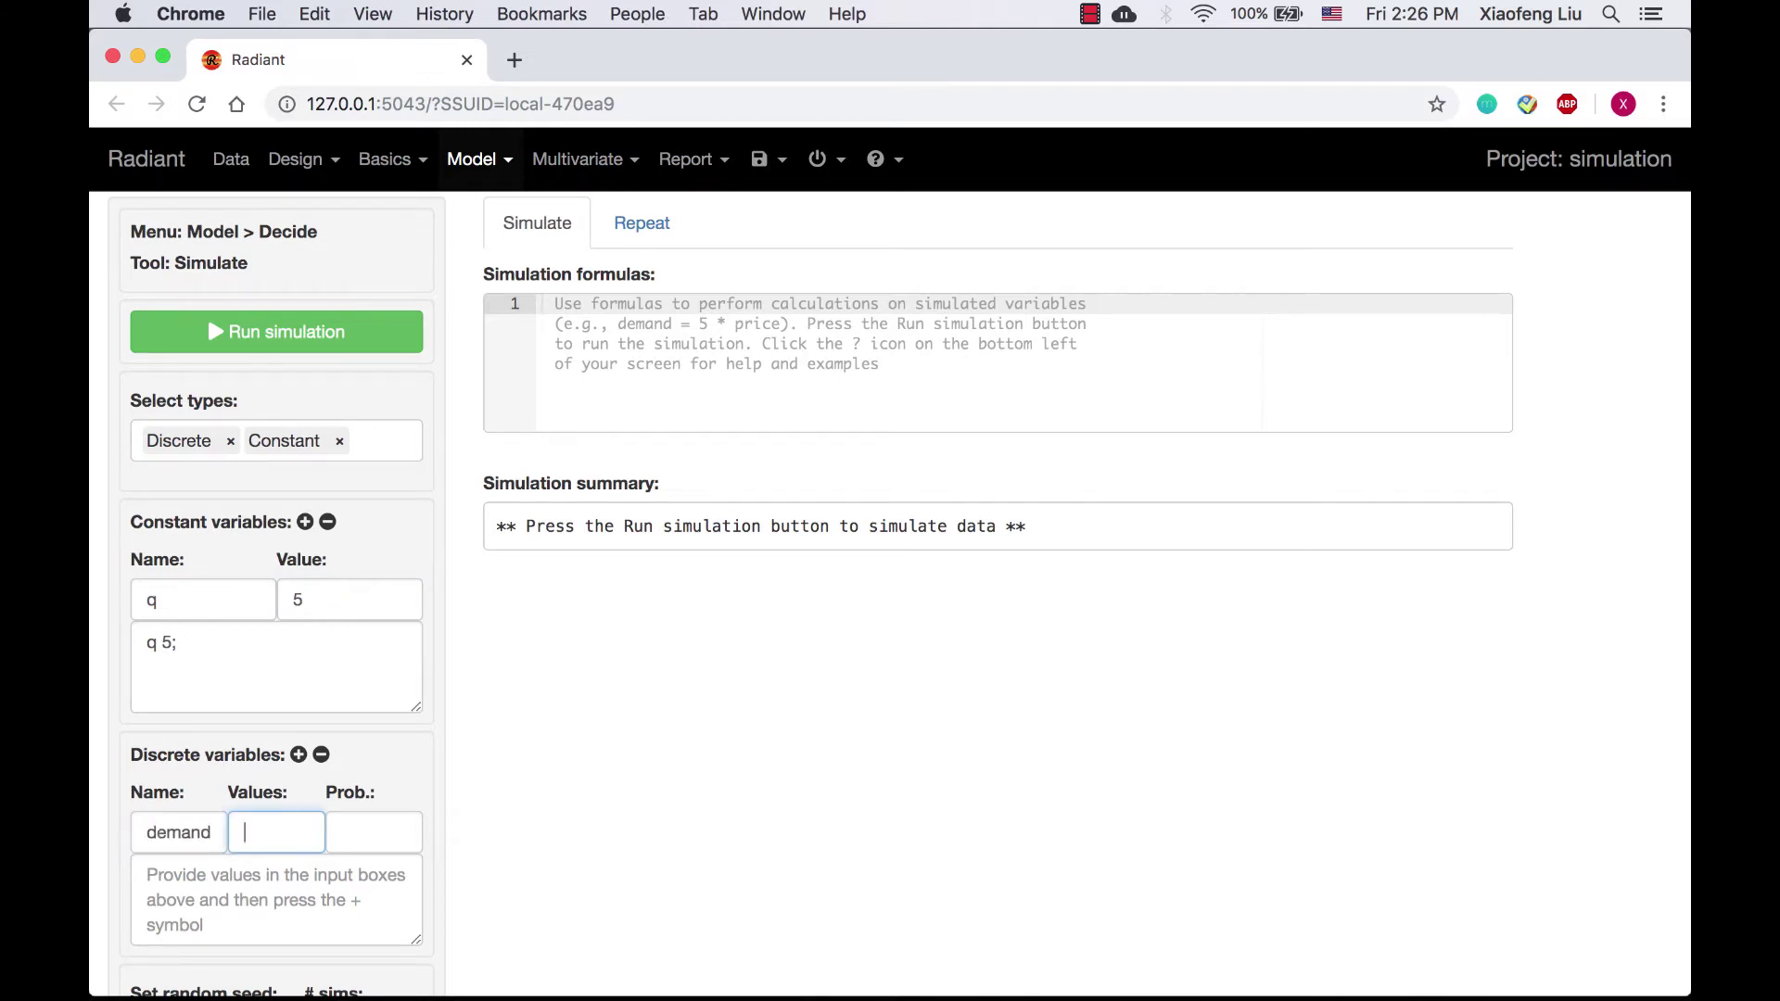
pyautogui.write('5 6 7 8 9 10 11')
pyautogui.press('Tab')
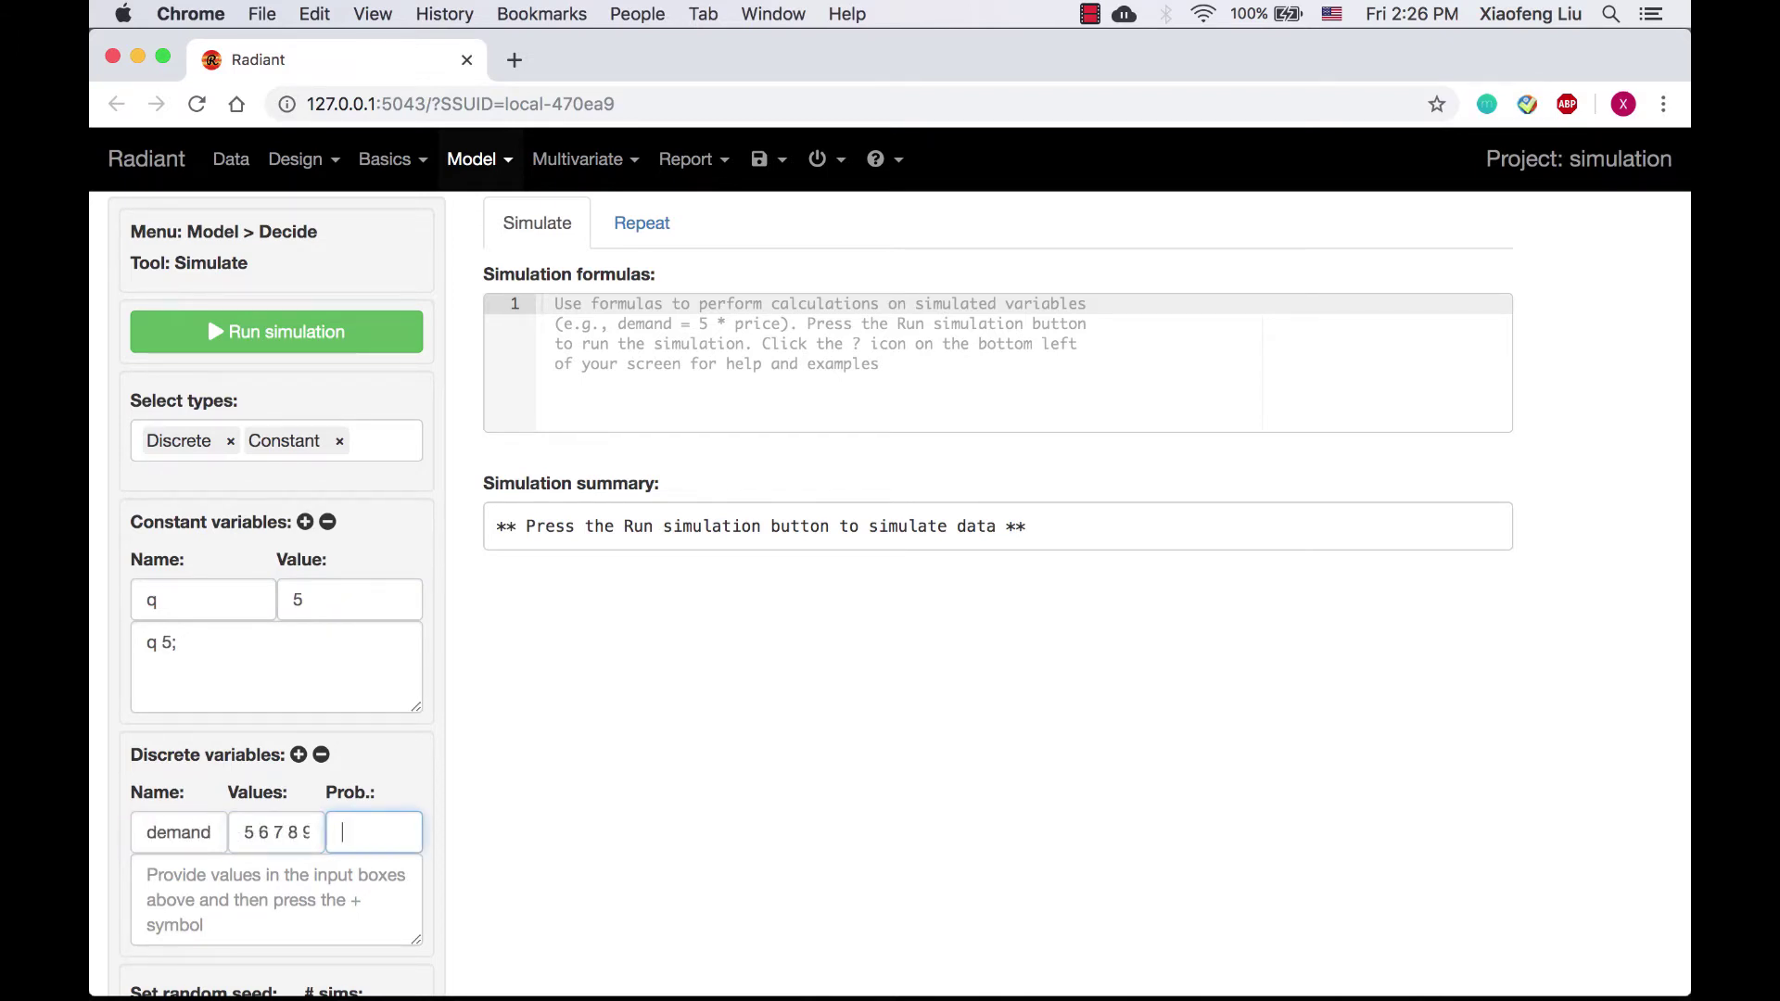
pyautogui.write('.1 .2 .3 .15 .1')
pyautogui.write(' .1 .05')
pyautogui.click(300, 755)
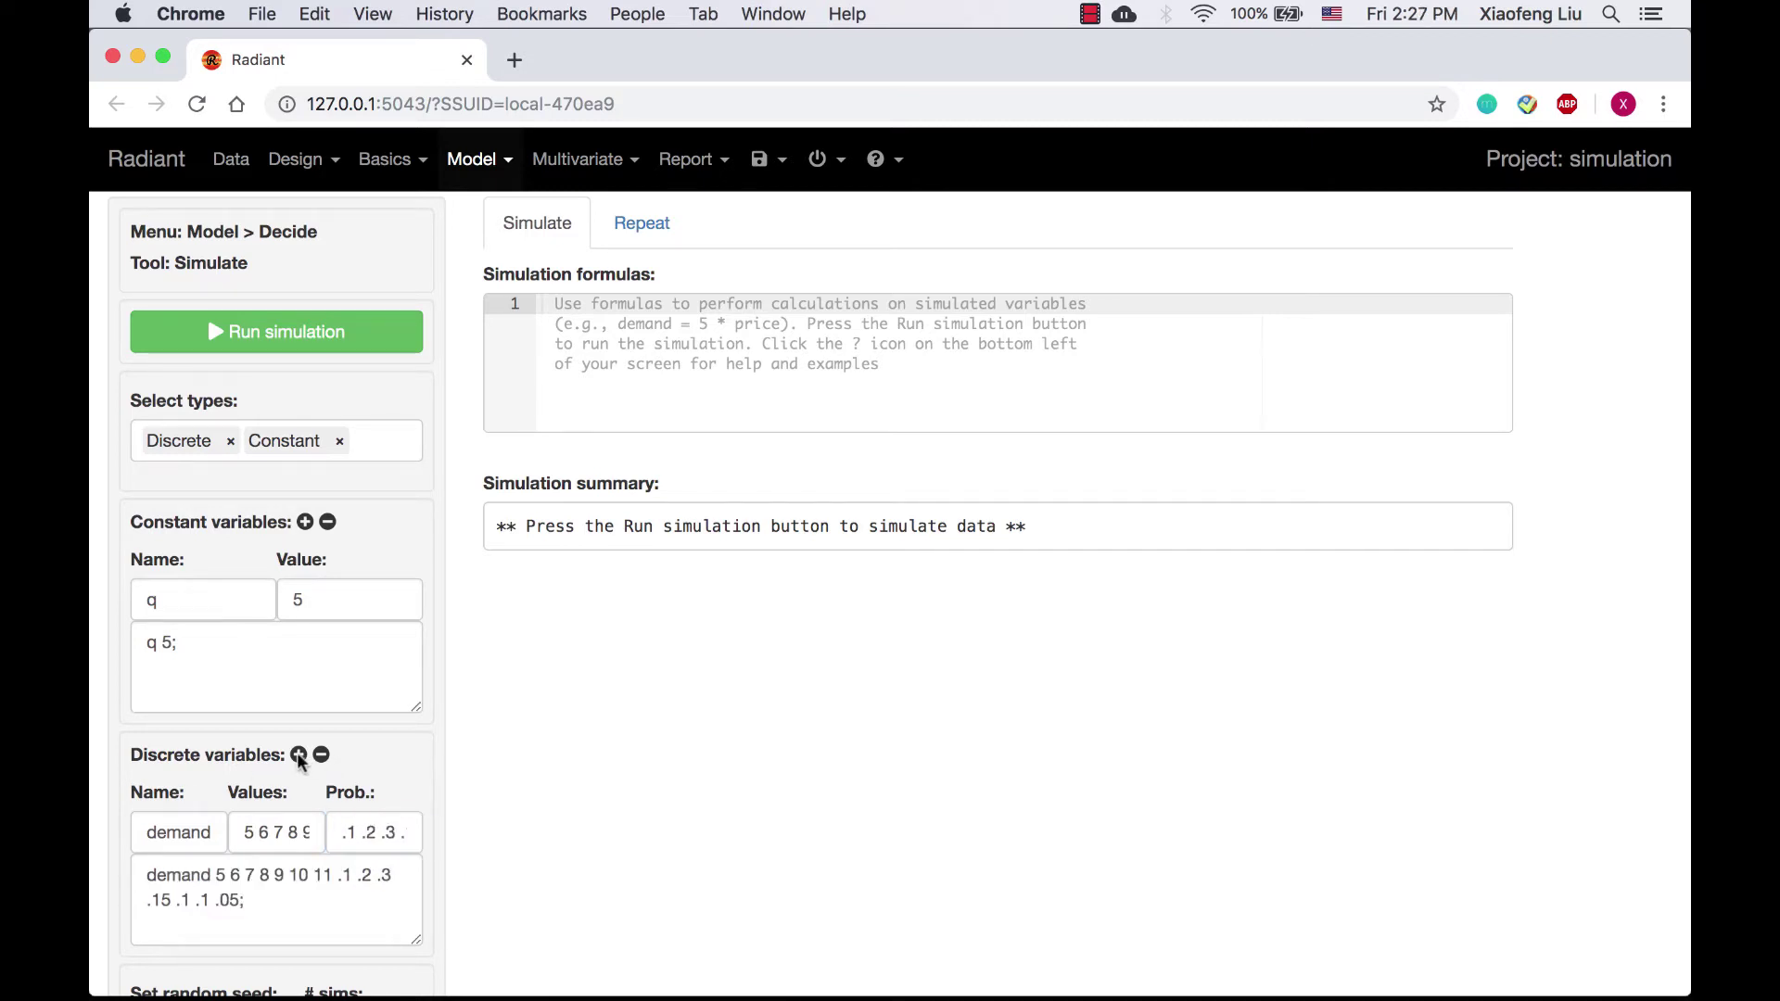
pyautogui.scroll(-5, 298, 759)
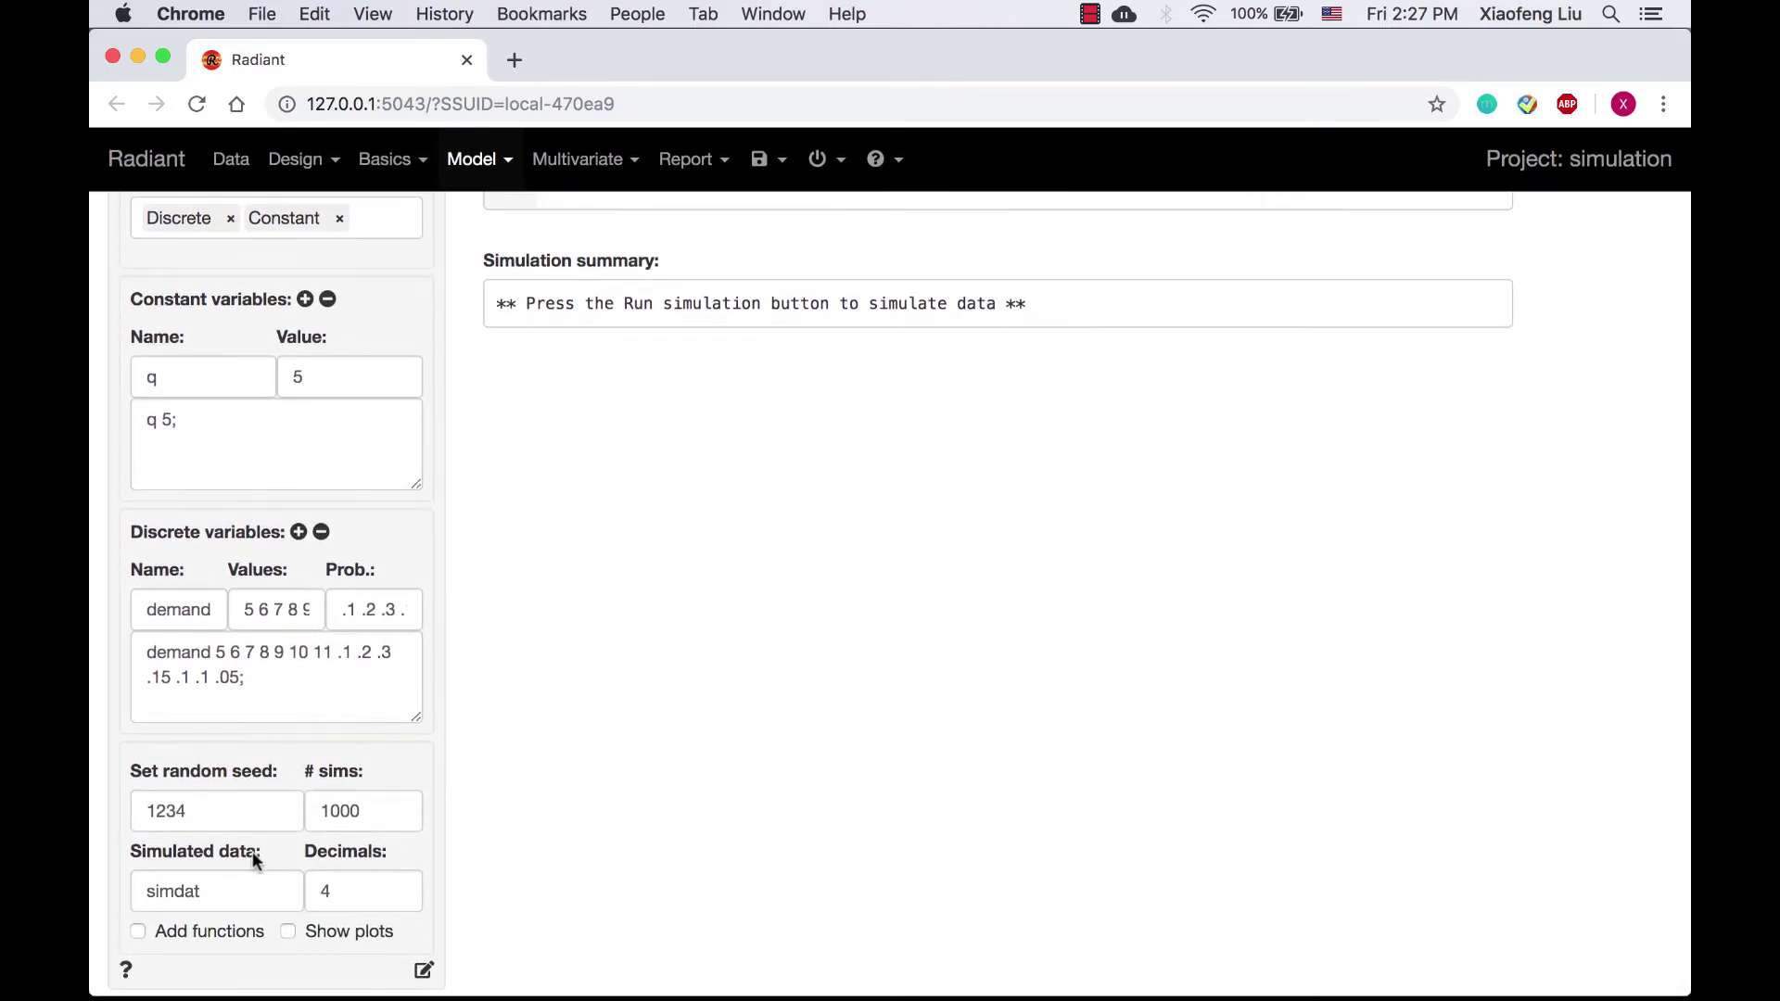
# Change the Simulated data name field from simdat to simdat_car
pyautogui.click(232, 890)
pyautogui.write('_ca')
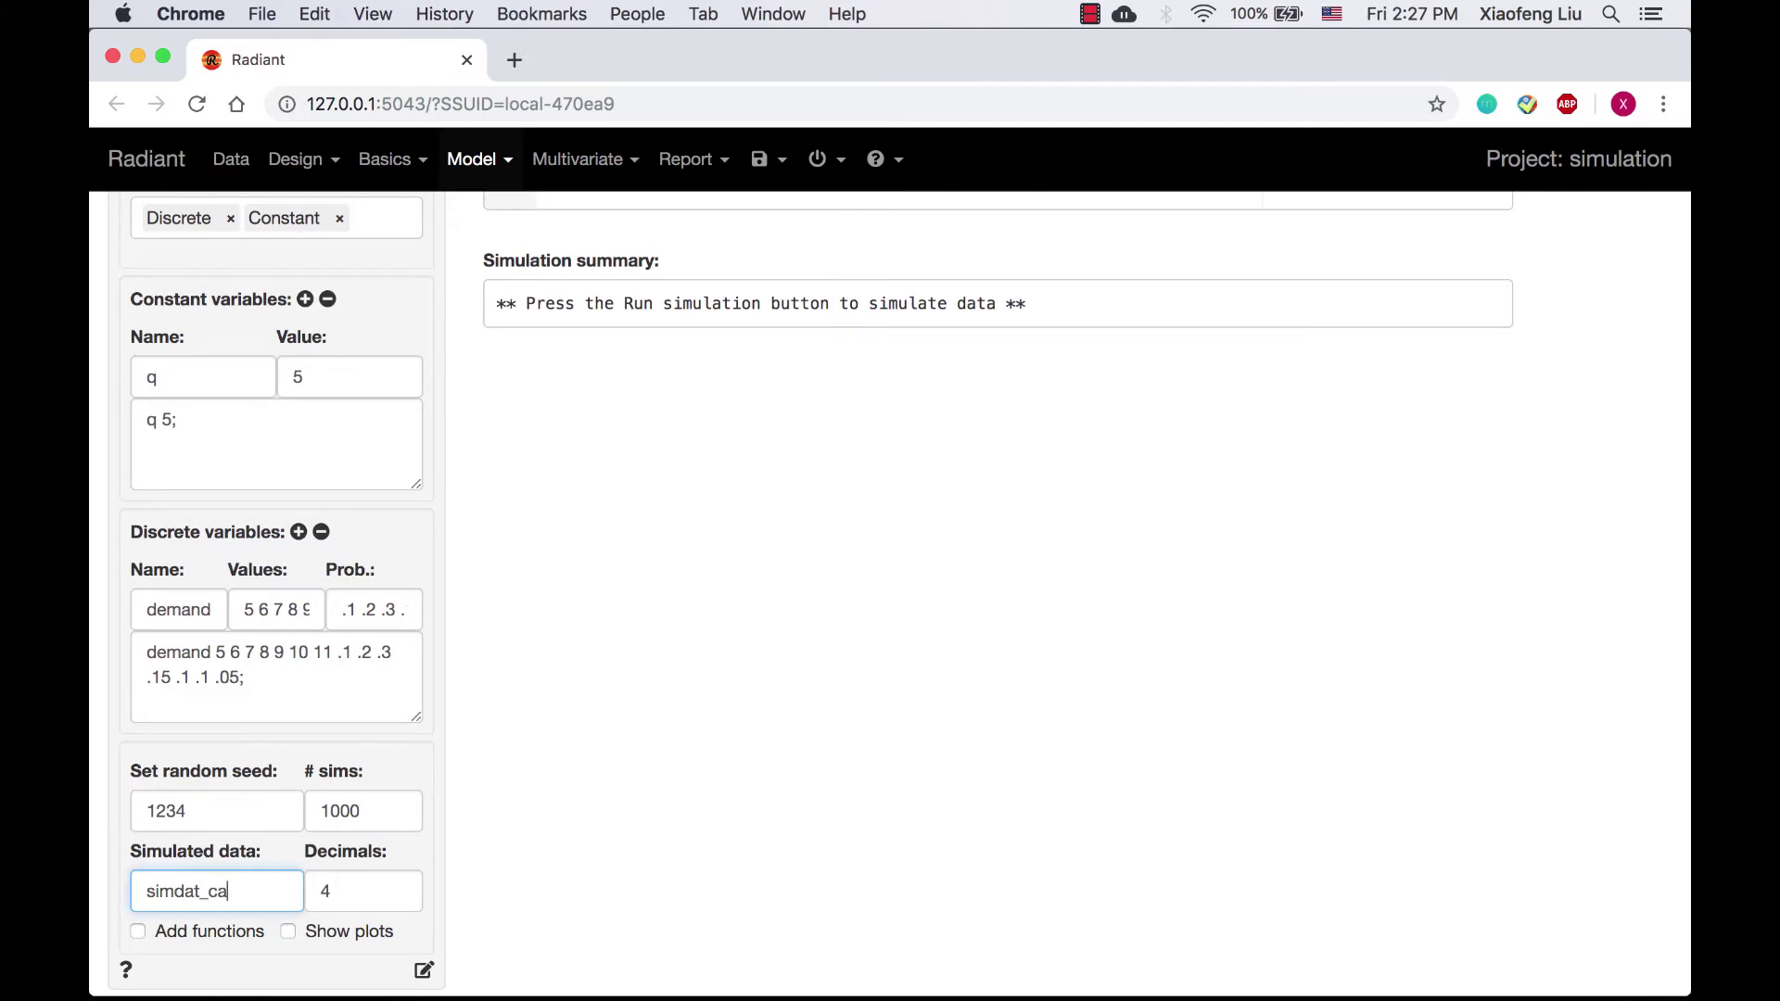
pyautogui.write('r')
pyautogui.scroll(3, 207, 316)
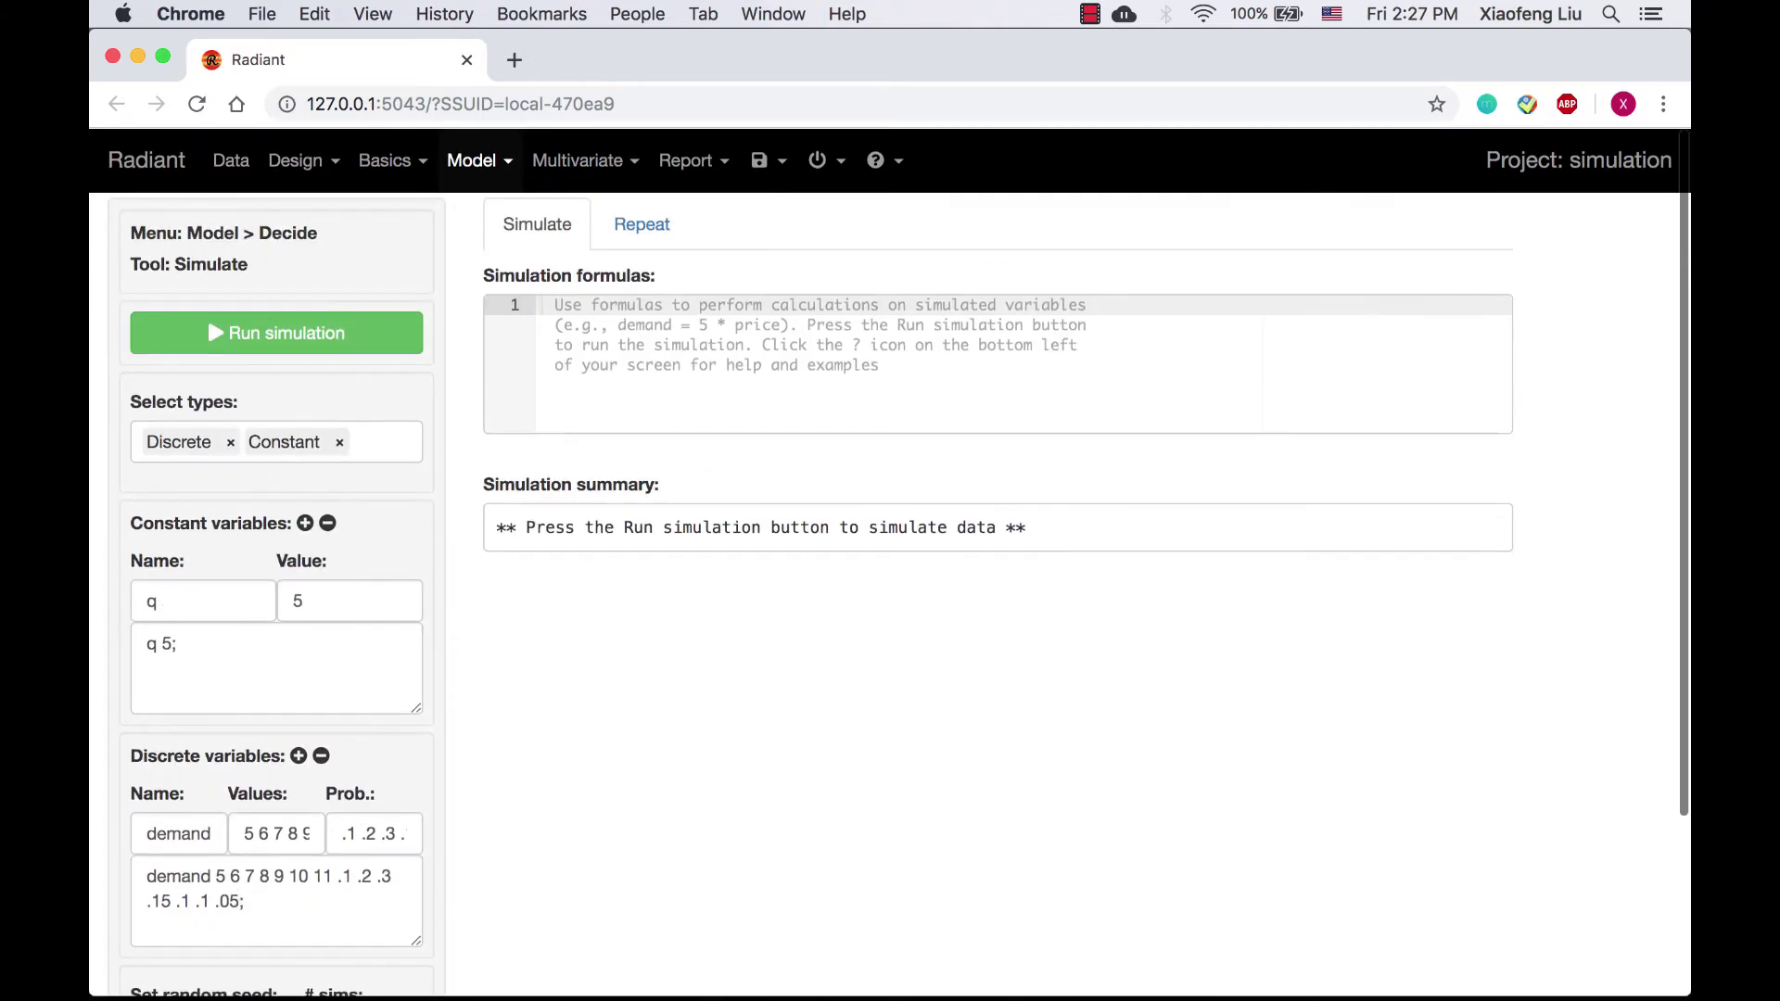
# Write the '# Method 1: use ifelse' comment and start profit1 = ifelse(q > demand, ...)
pyautogui.click(834, 362)
pyautogui.write('# Method ')
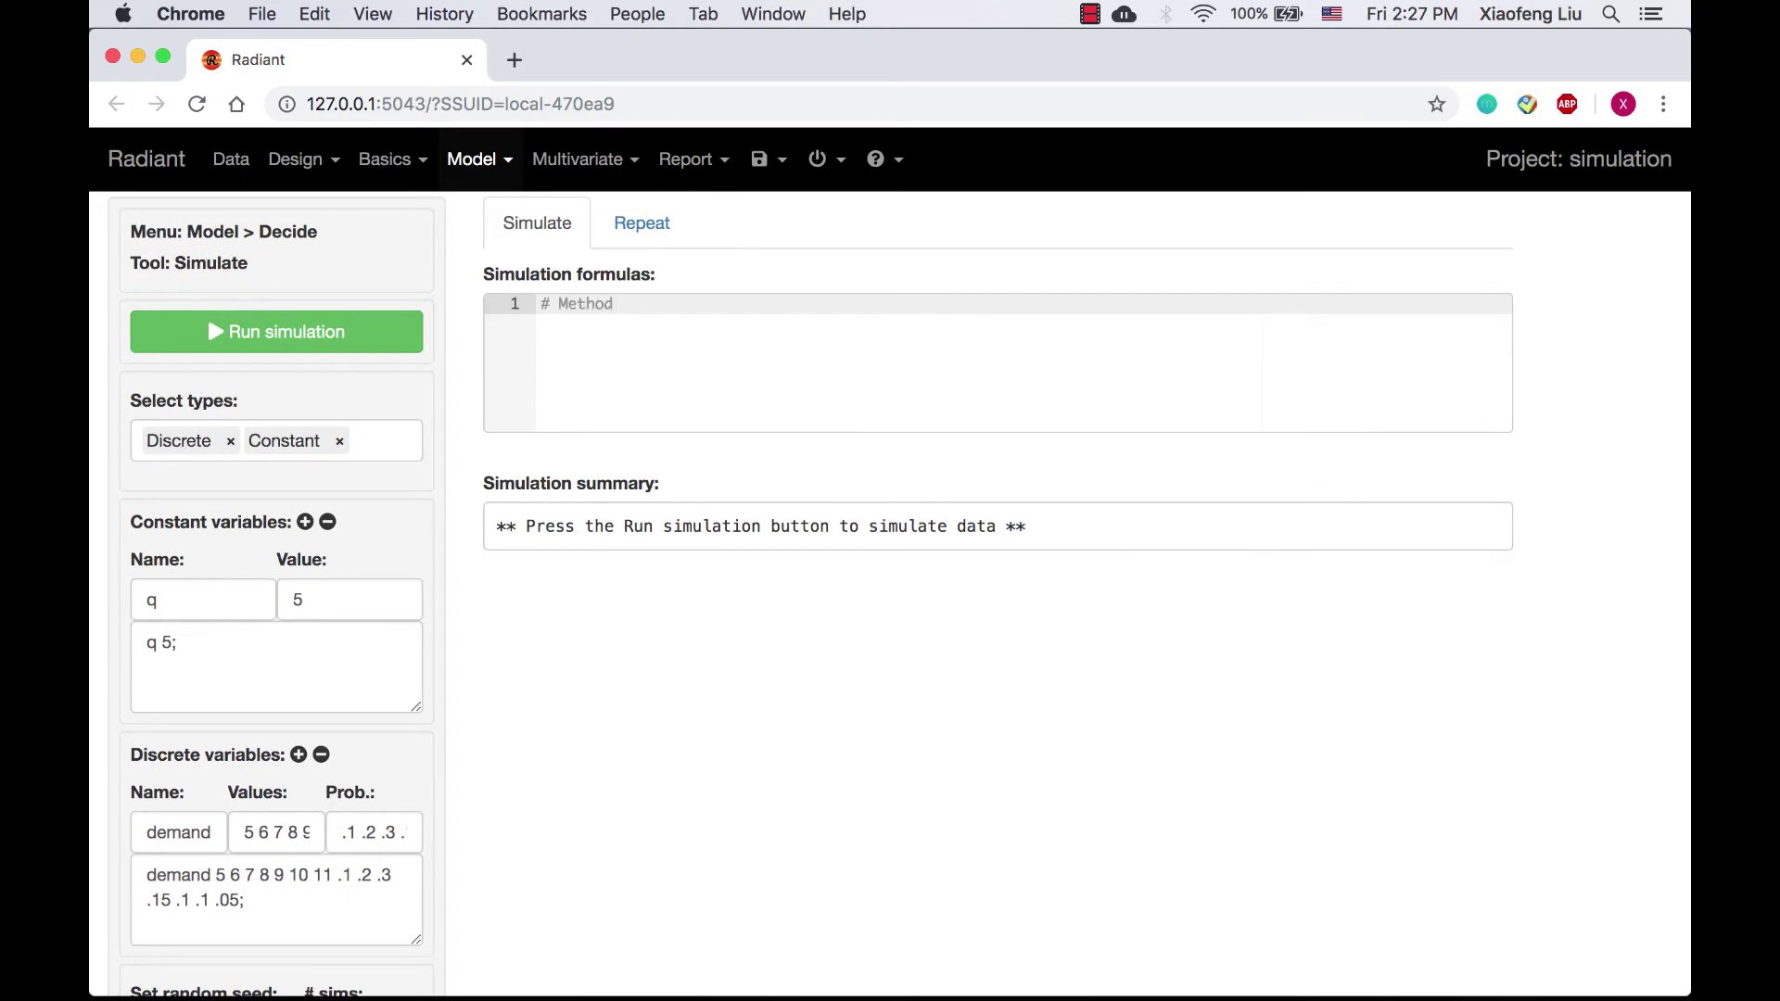
pyautogui.write('1: use if')
pyautogui.write('else')
pyautogui.press('Return')
pyautogui.write('profit1 ')
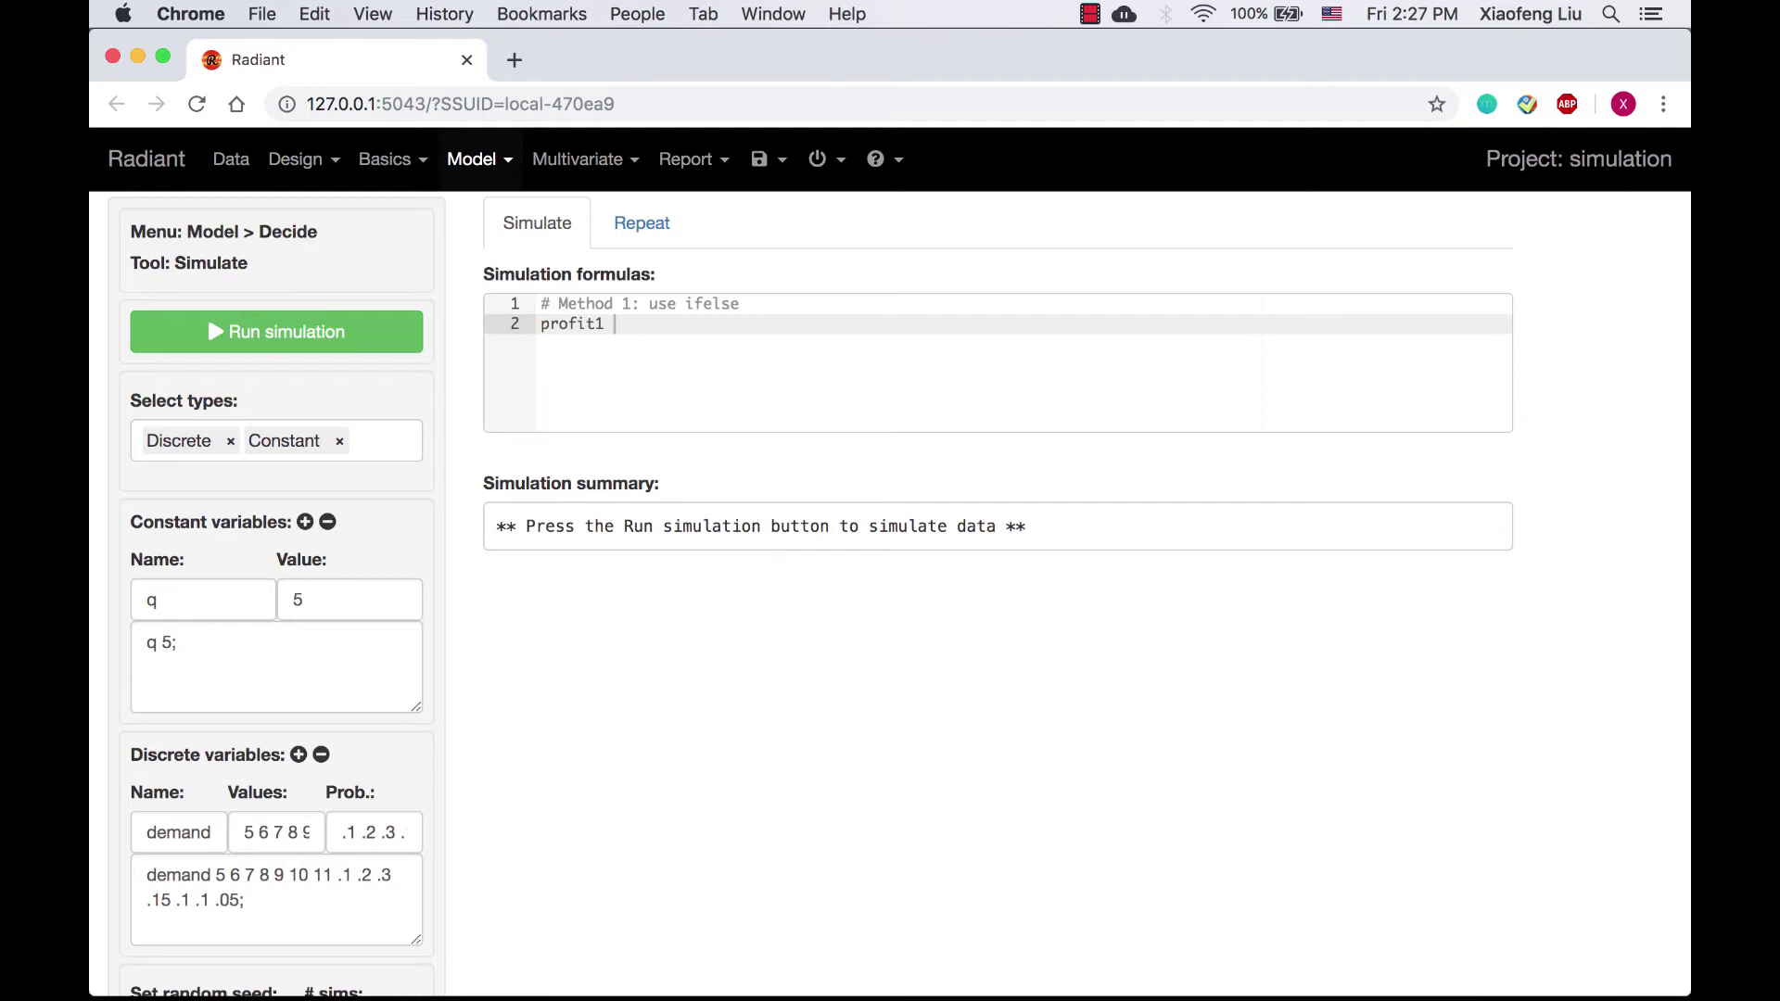
pyautogui.write('= ifelse(q')
pyautogui.write(' > demand, (')
pyautogui.write('25')
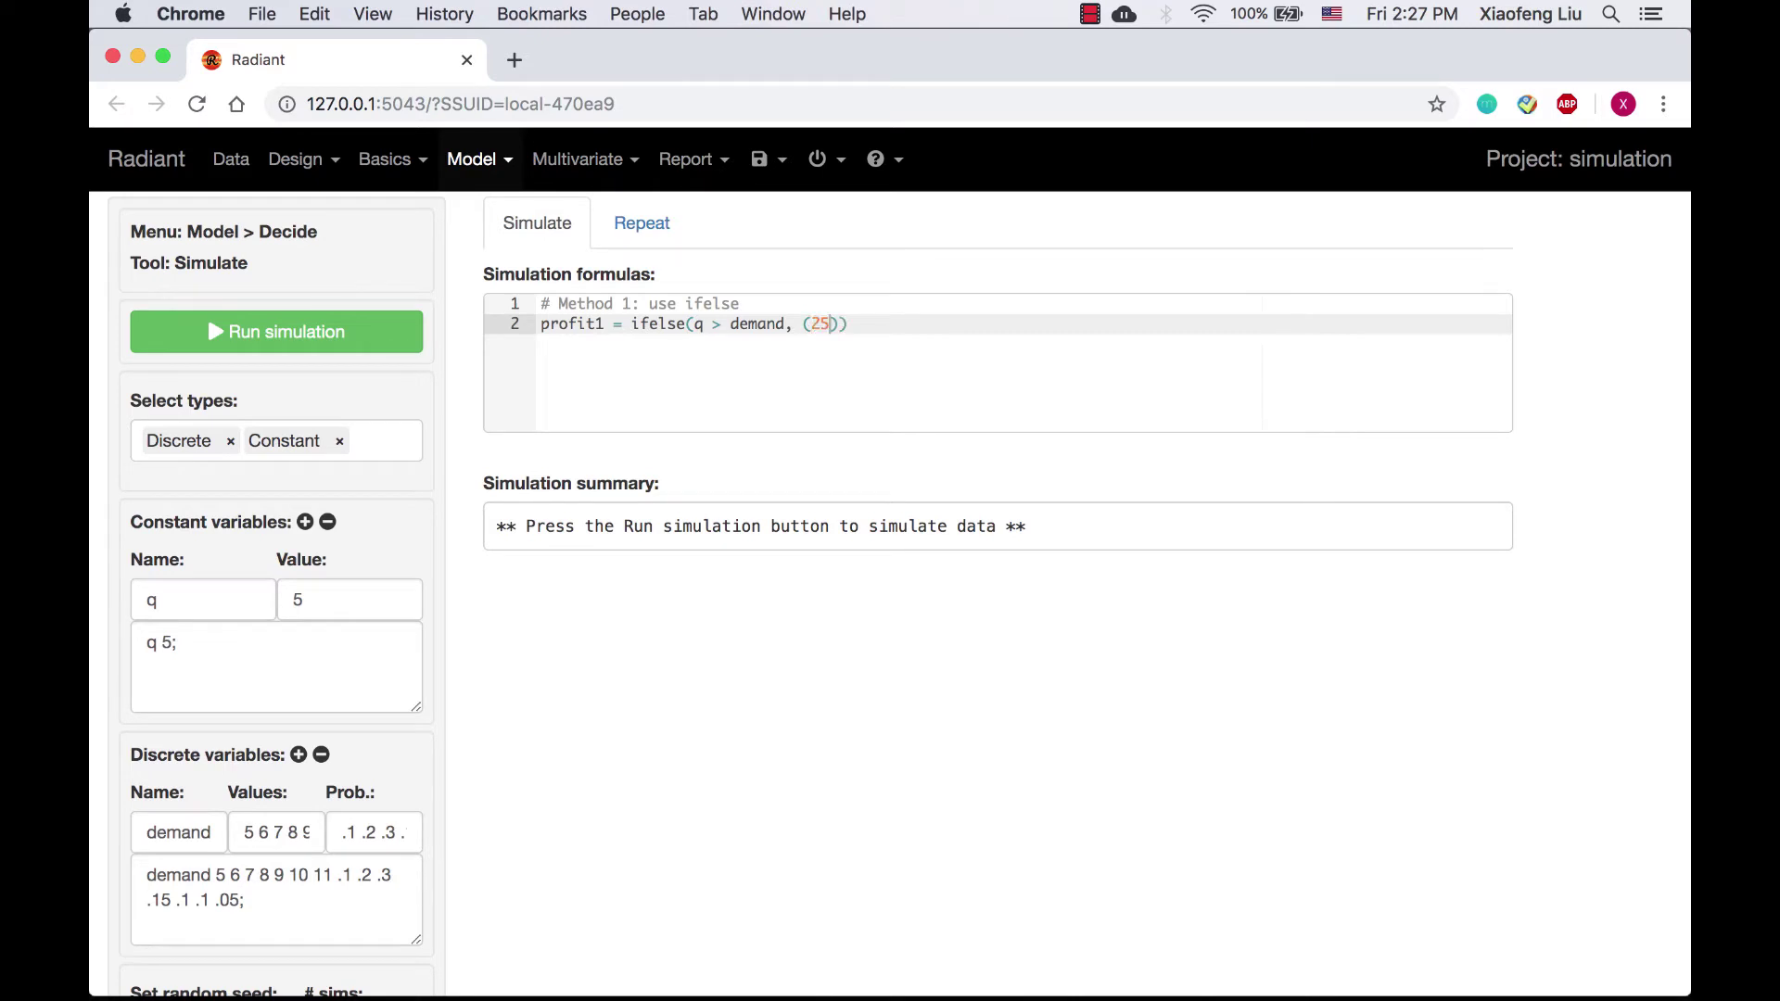
pyautogui.write('000 - ')
pyautogui.write('2000')
pyautogui.write('0) * dem')
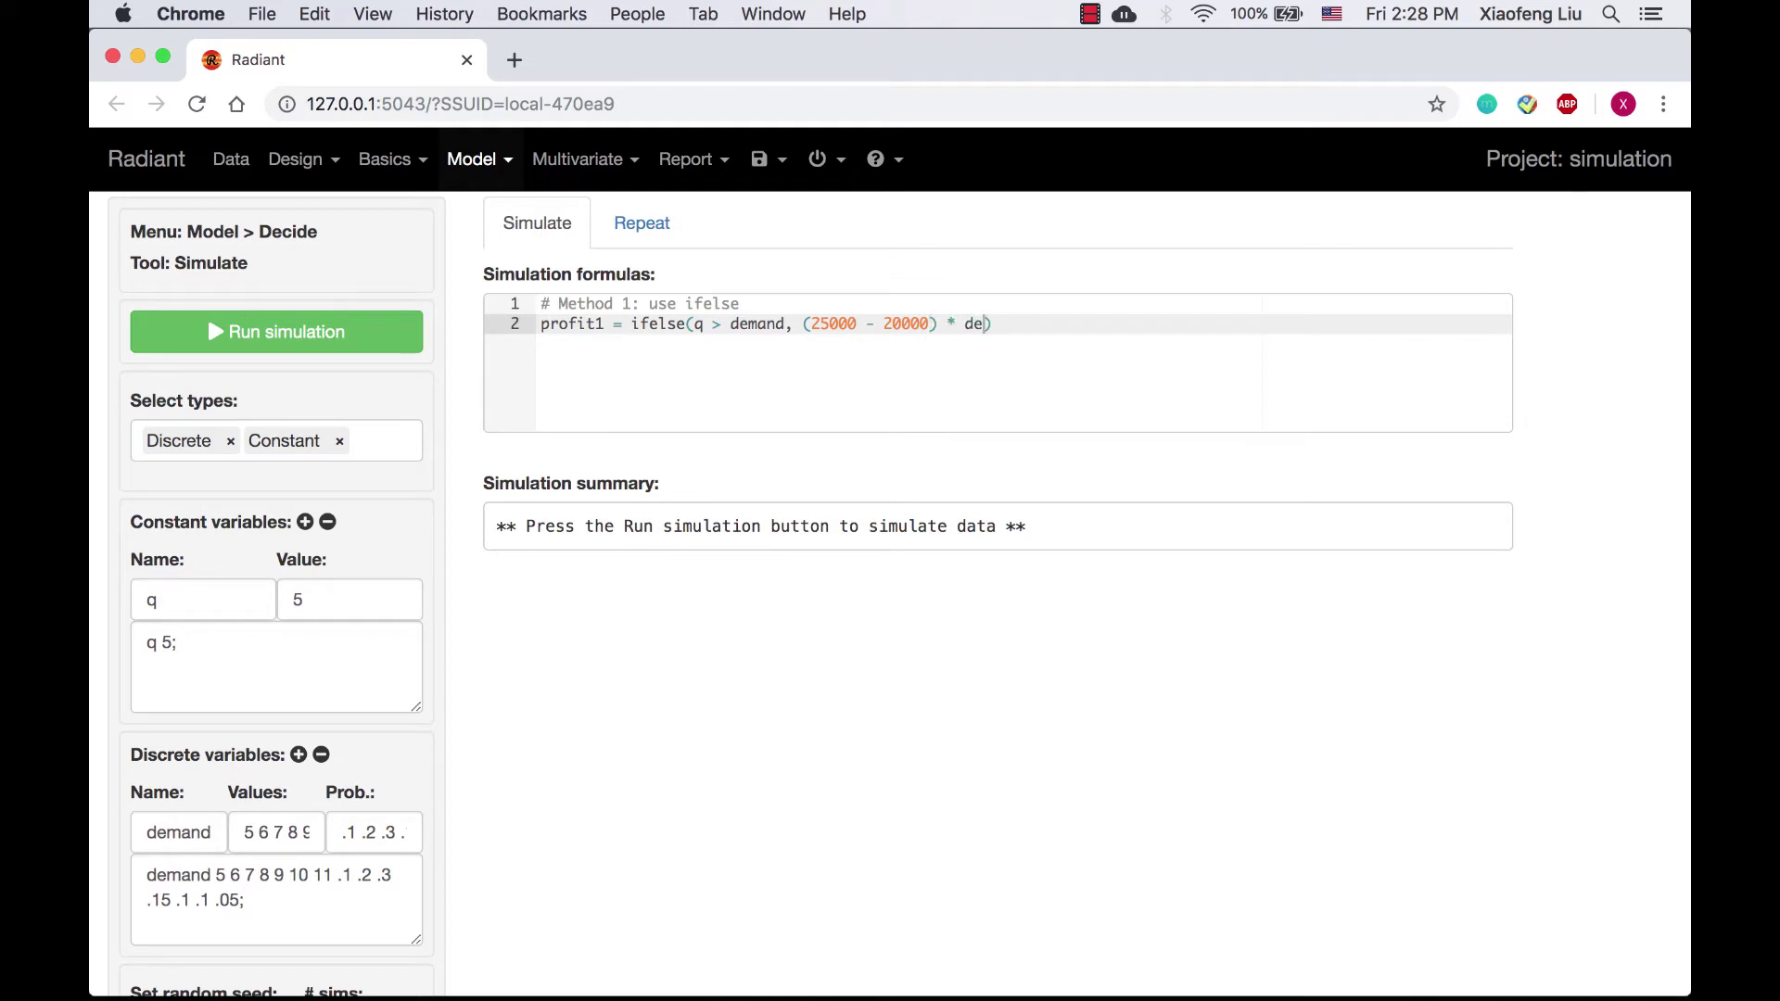
pyautogui.write('and + (17')
pyautogui.write('000')
pyautogui.write(' - ')
pyautogui.write('20000')
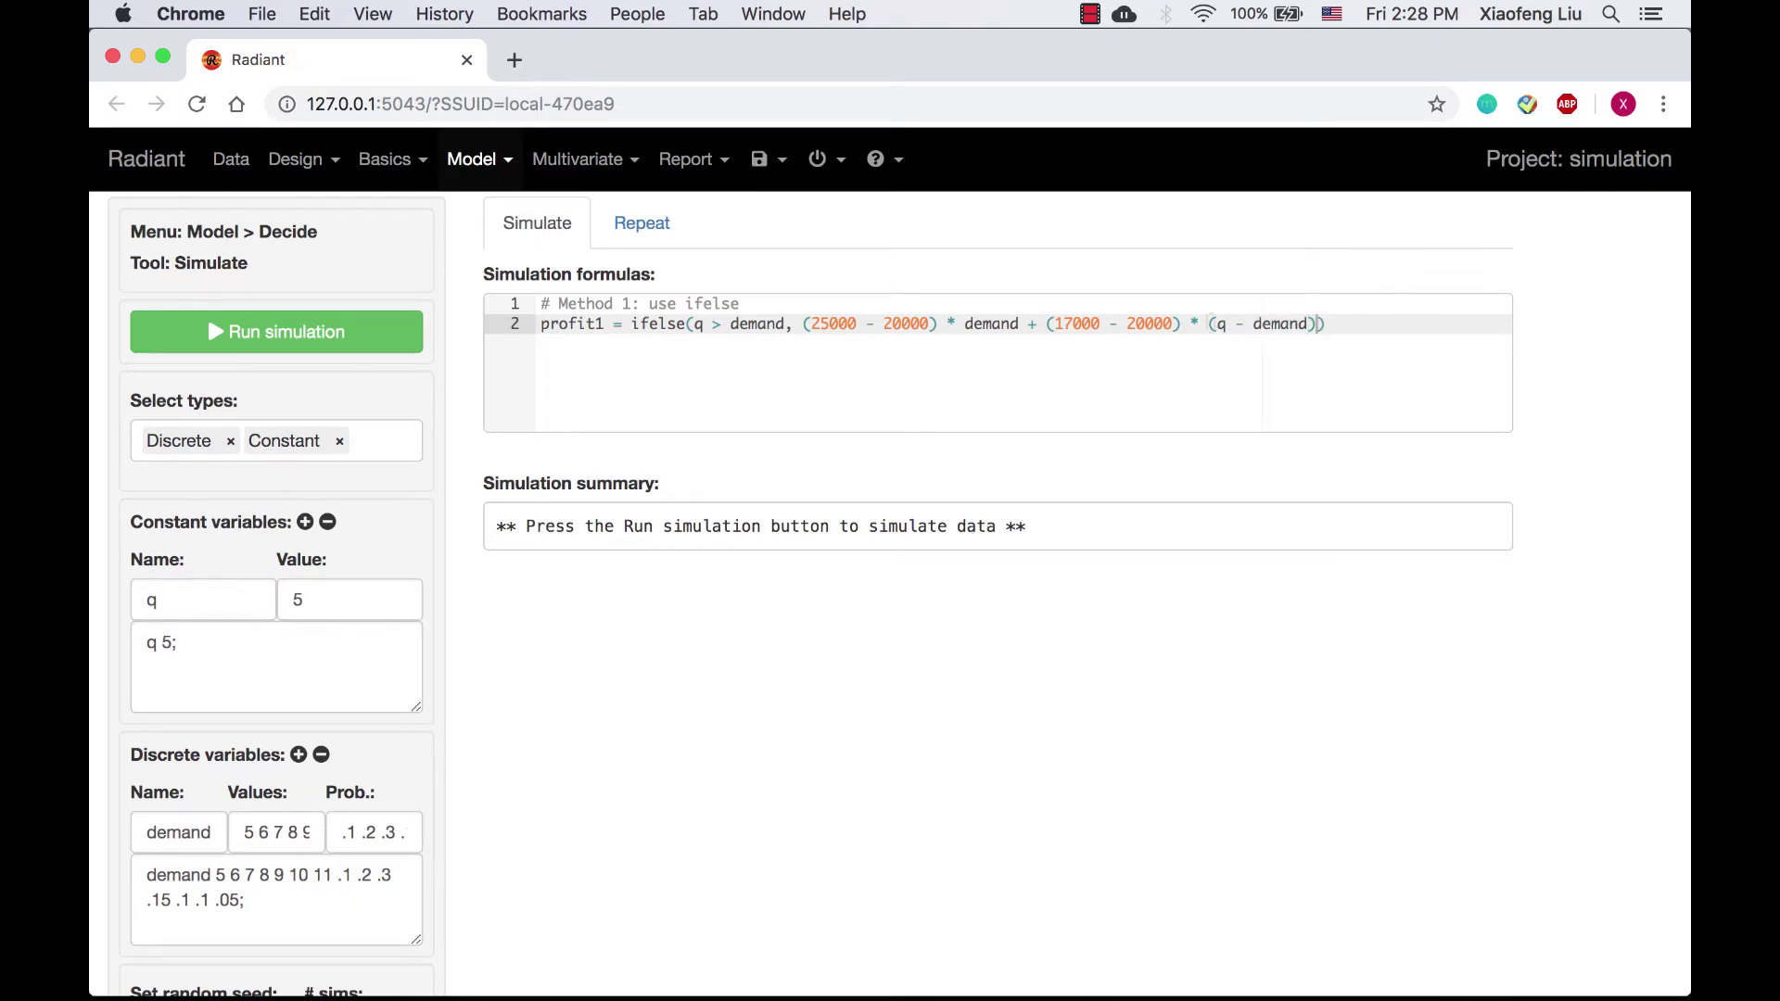
pyautogui.write(', ')
pyautogui.write('(25000 ')
pyautogui.write('- 20000')
pyautogui.write(') * q +')
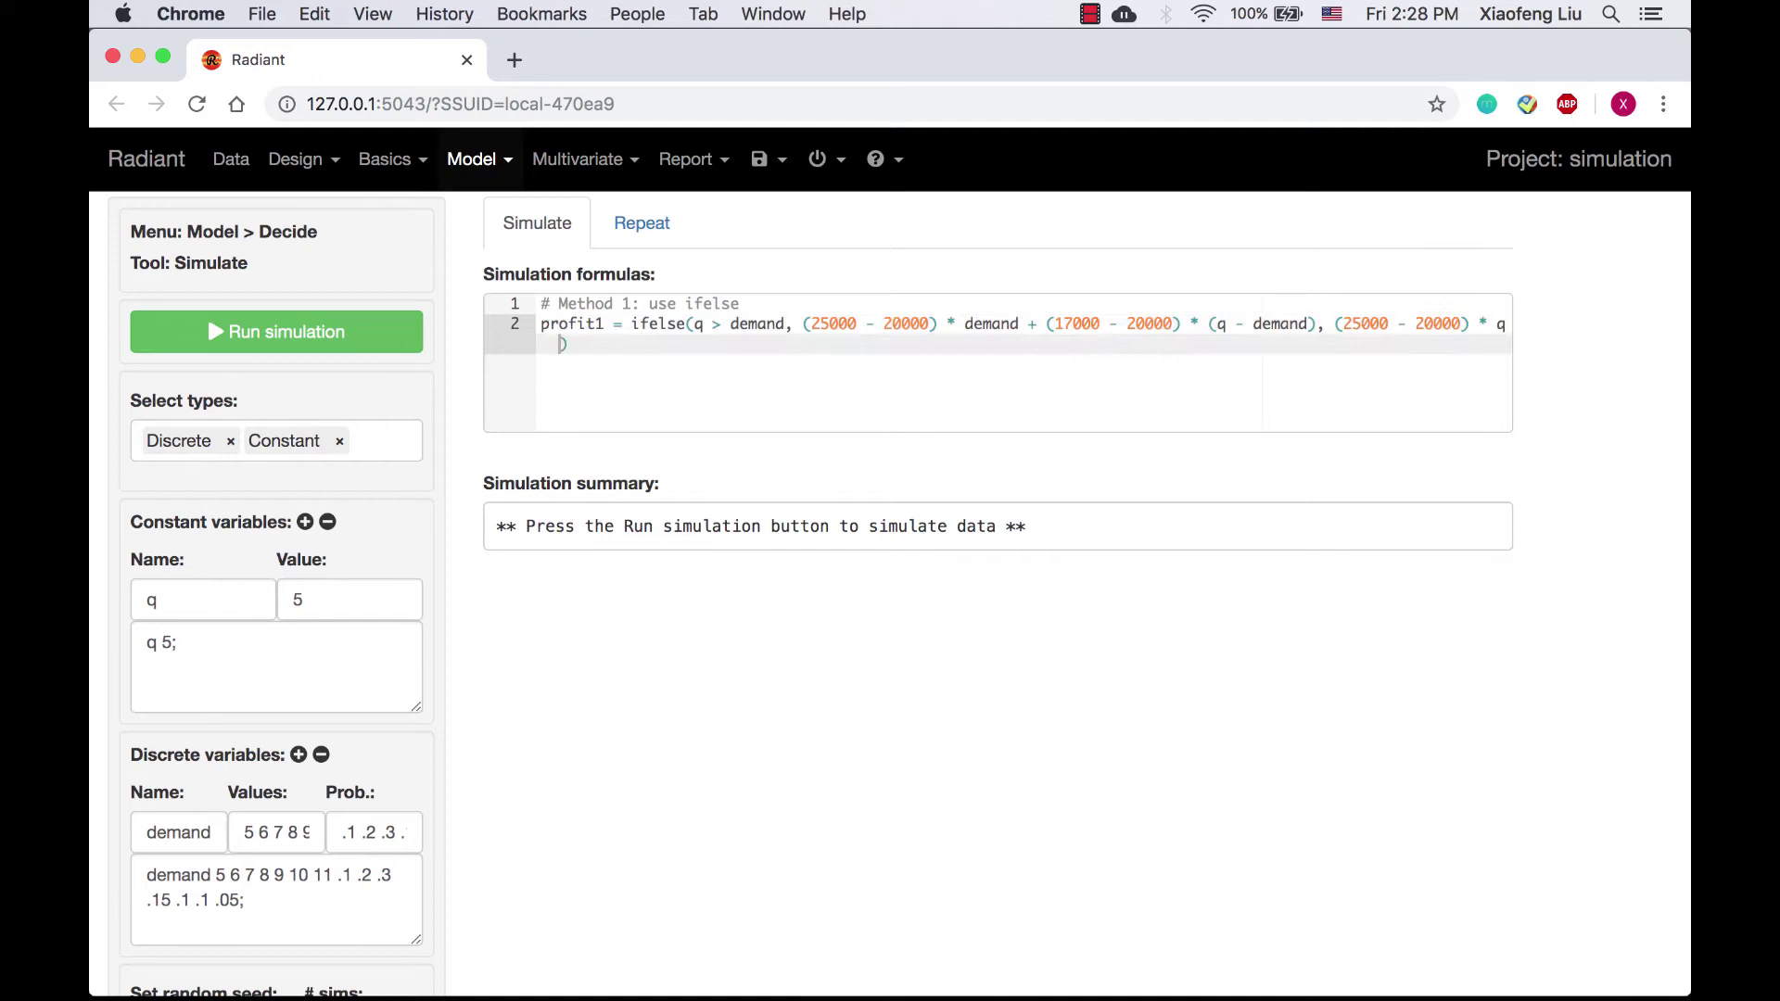
pyautogui.write(' (2500')
pyautogui.write('0 - ')
pyautogui.write('22000')
pyautogui.write(') * ()')
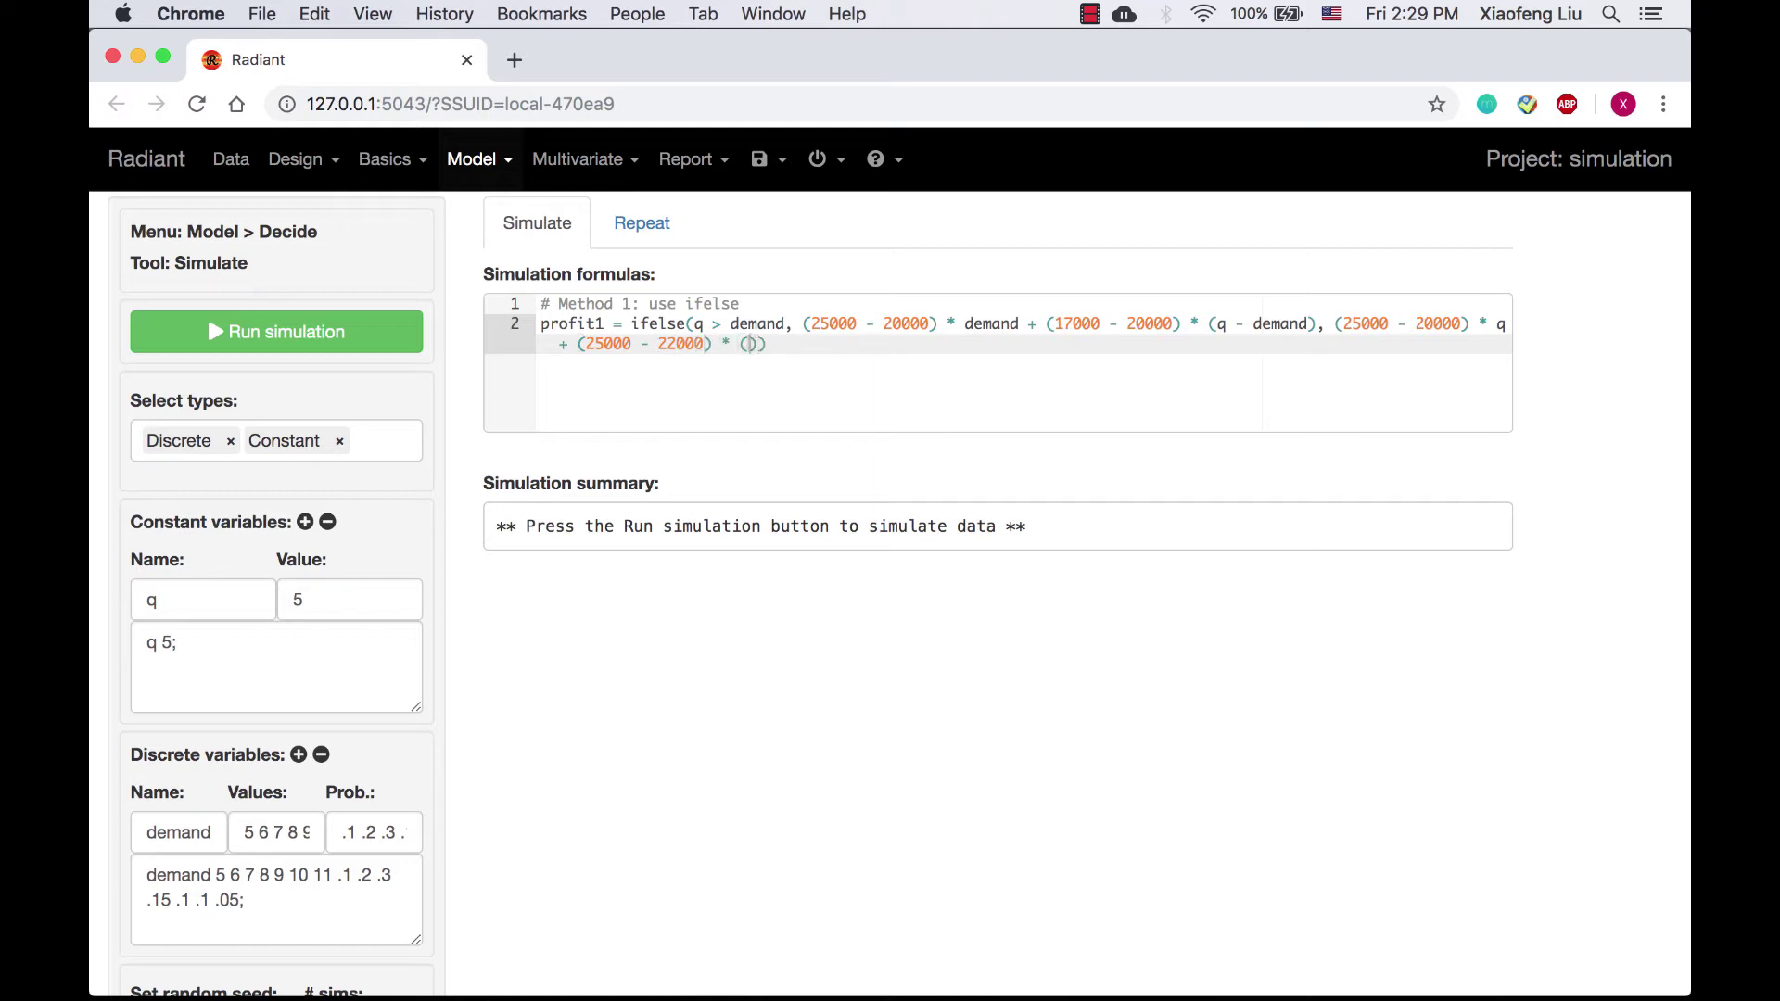
pyautogui.write('demand - q')
# Add blank lines below profit1 and highlight its q-exceeds-demand and demand-exceeds-q branches
pyautogui.press('Return')
pyautogui.press('Return')
pyautogui.moveTo(692, 325); pyautogui.dragTo(1312, 327)
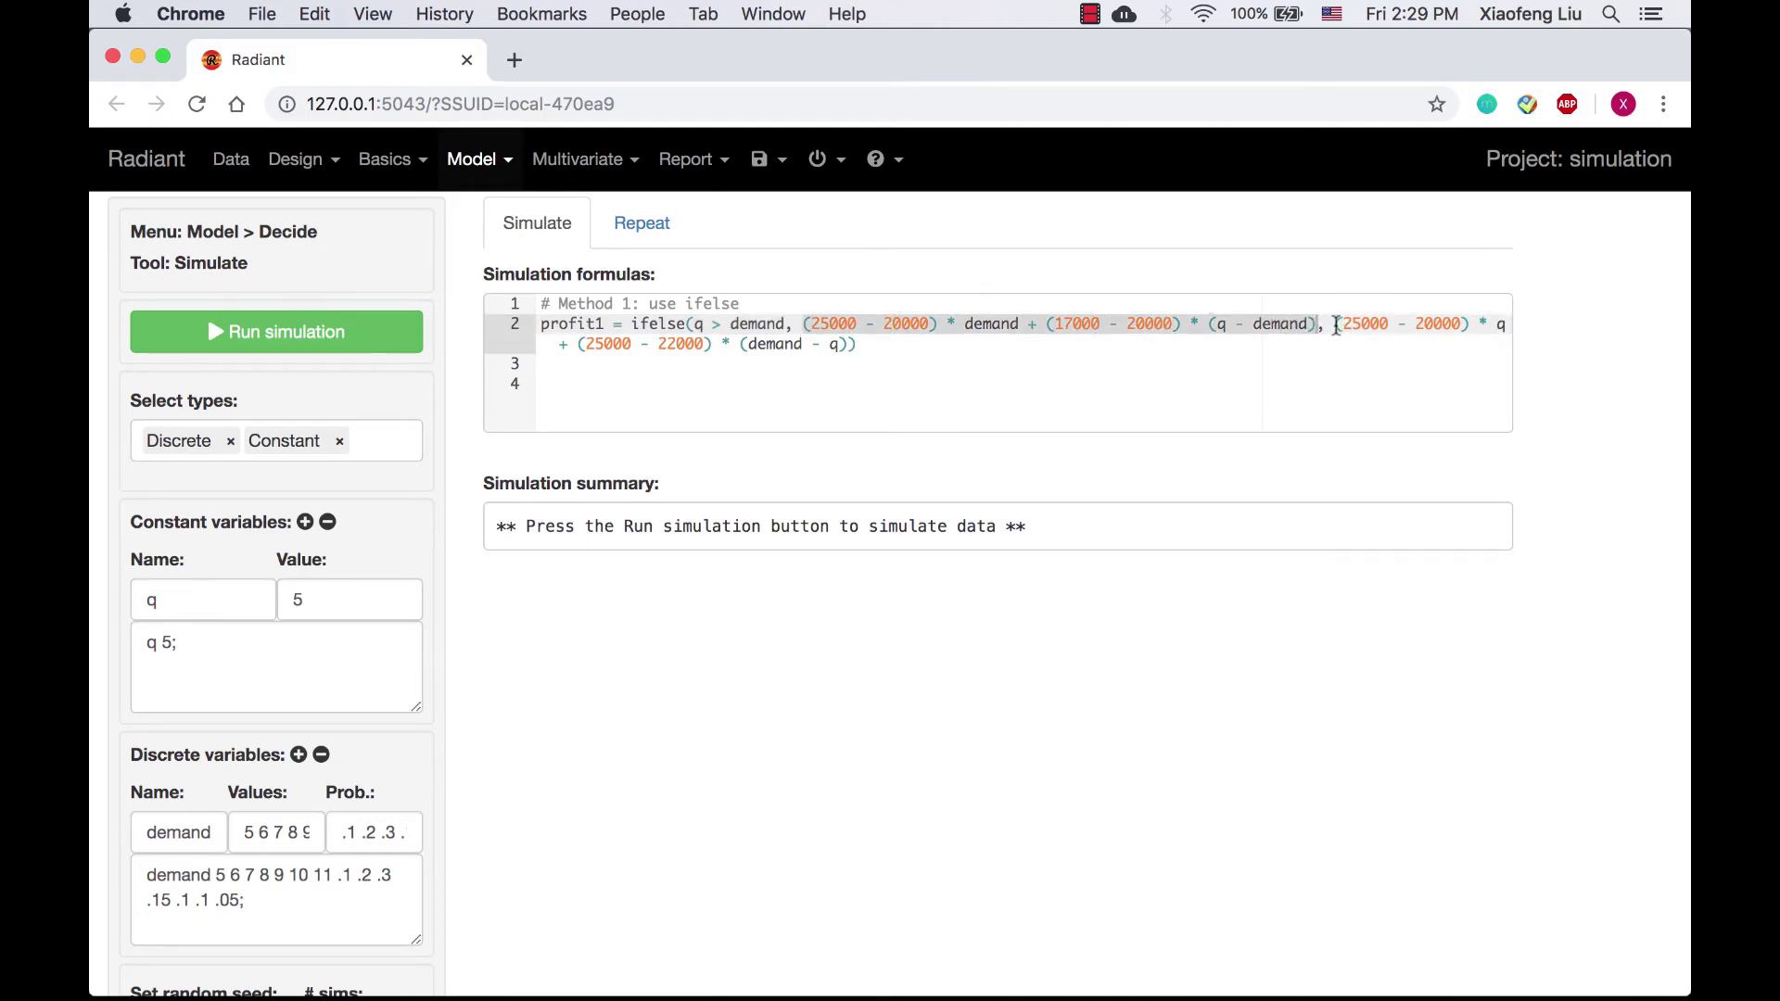
pyautogui.moveTo(1335, 324); pyautogui.dragTo(843, 345)
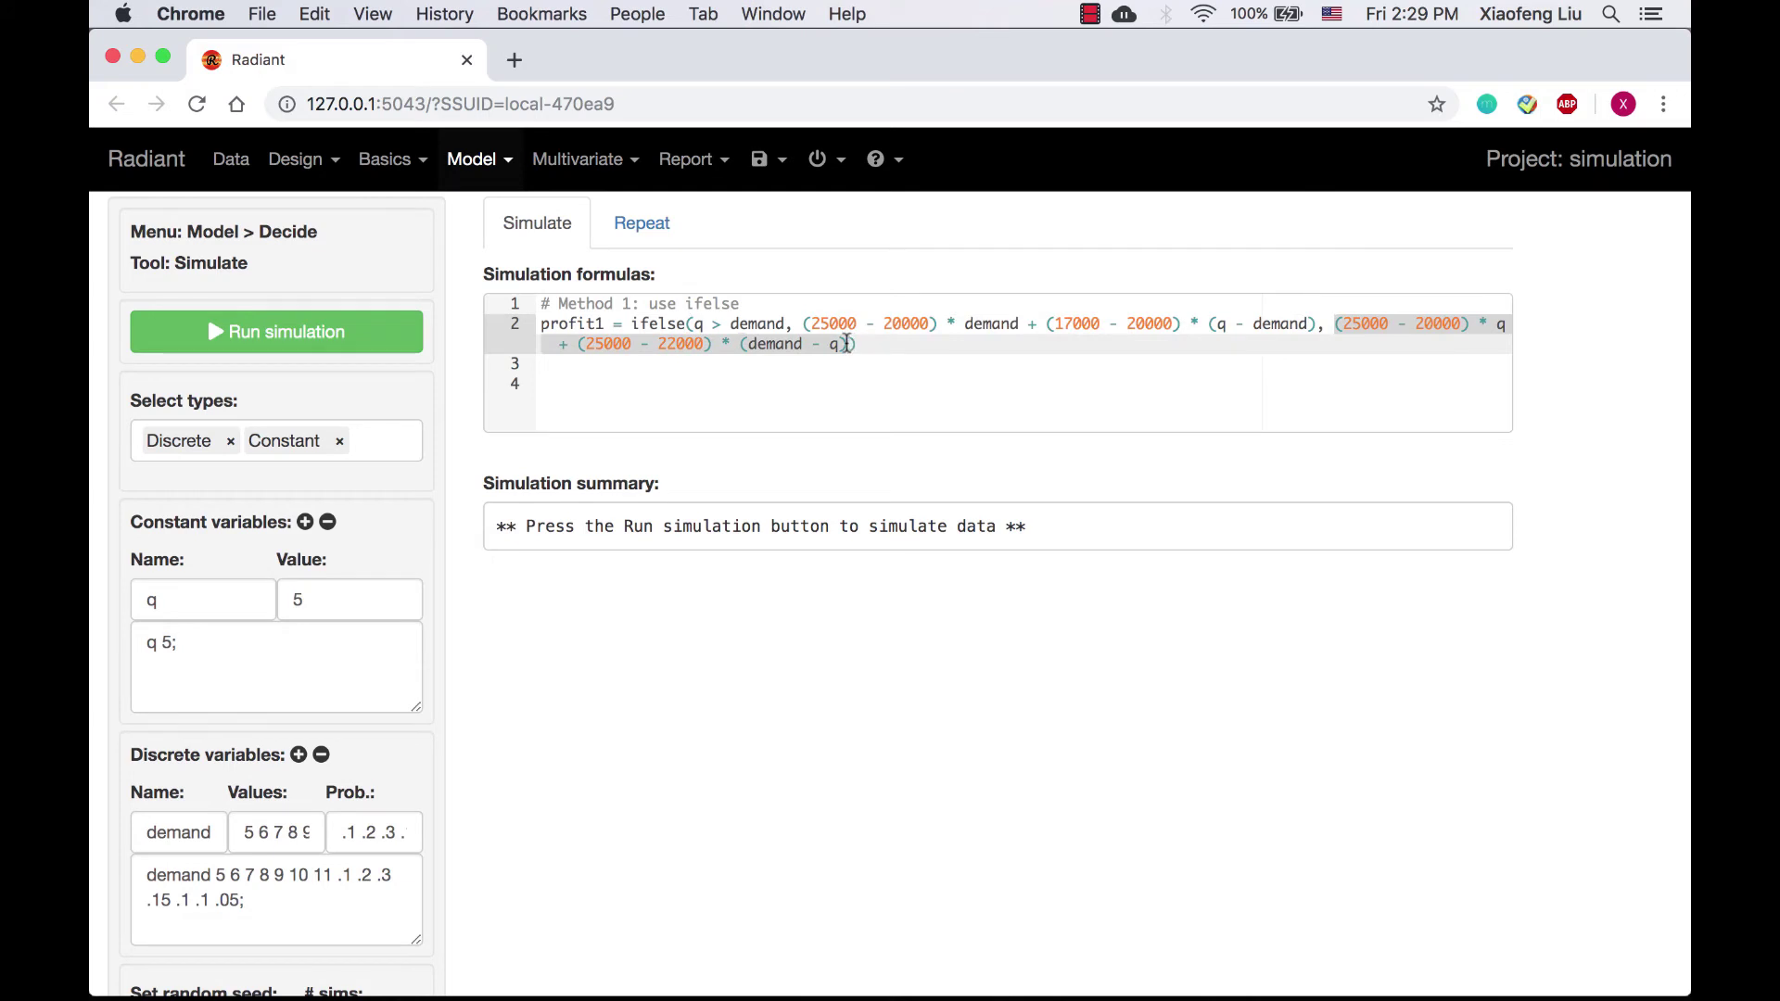
# Enter profit2 = - 20000 * q - 22000 * pmax(demand - q, 0) below the Method 2 comment
pyautogui.click(844, 386)
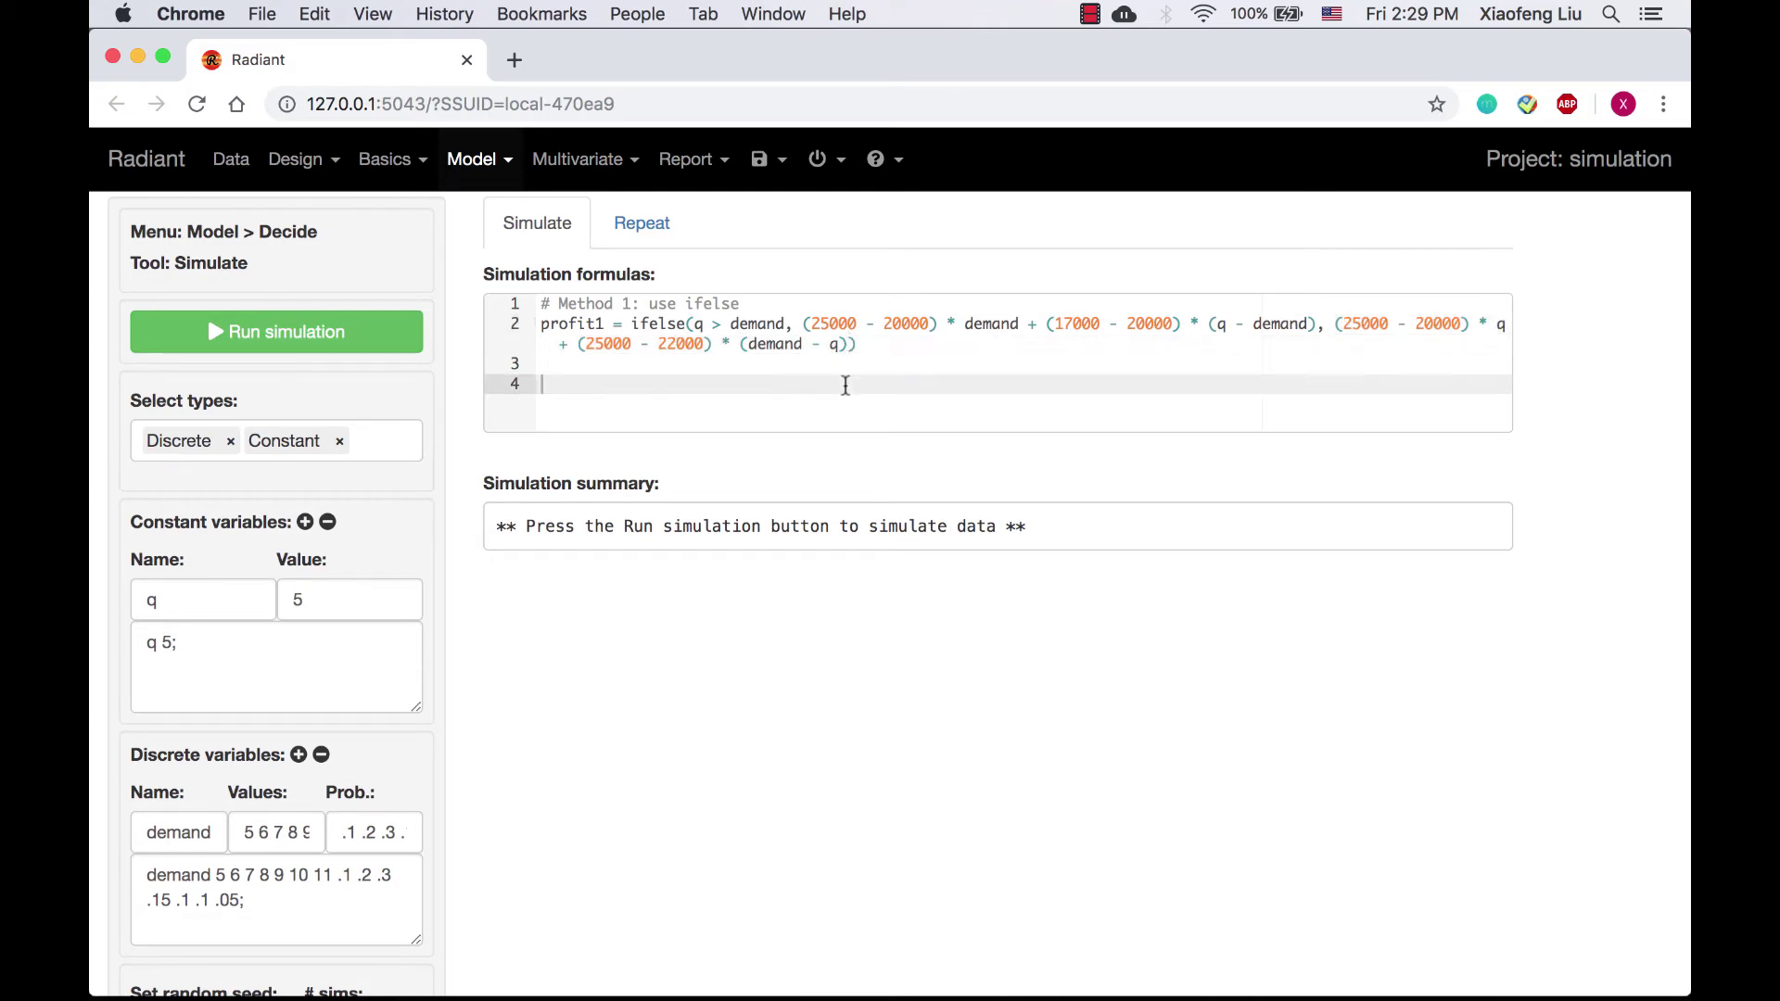
pyautogui.write('# ')
pyautogui.write('Method 2')
pyautogui.write(' : use pmax')
pyautogui.press('Return')
pyautogui.write('prof')
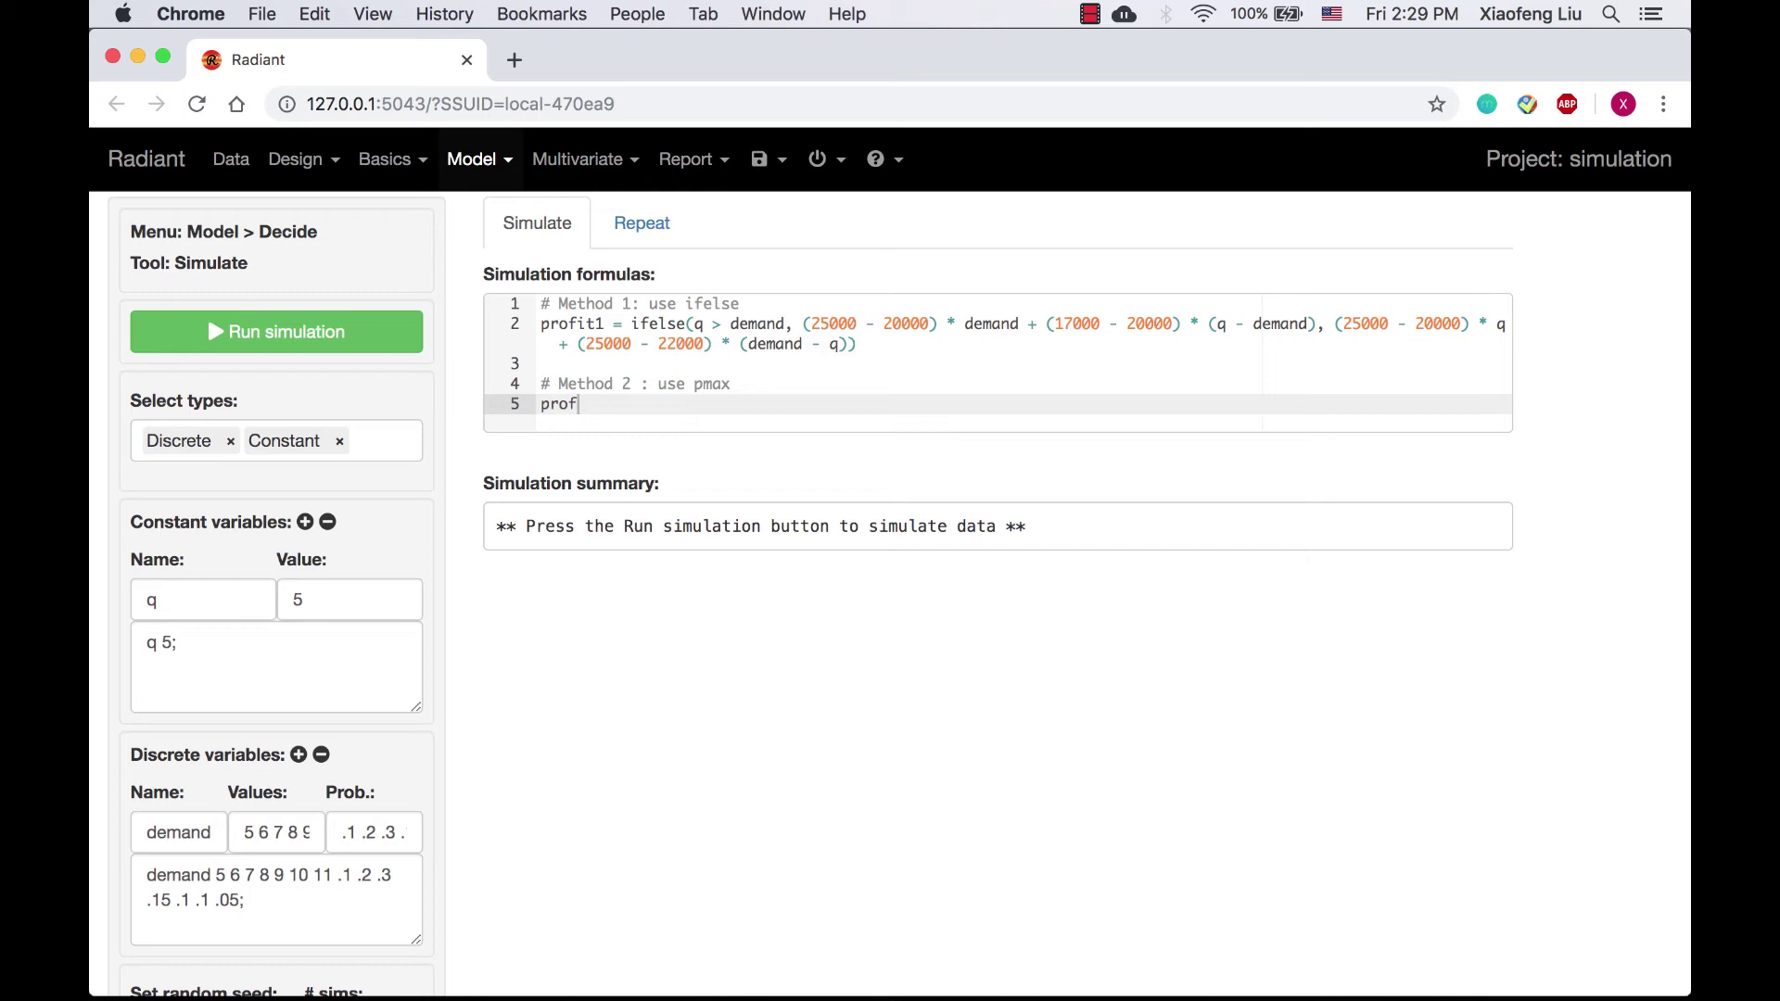
pyautogui.write('it2 = -')
pyautogui.write(' 20000')
pyautogui.write(' * q ')
pyautogui.write('- 22000')
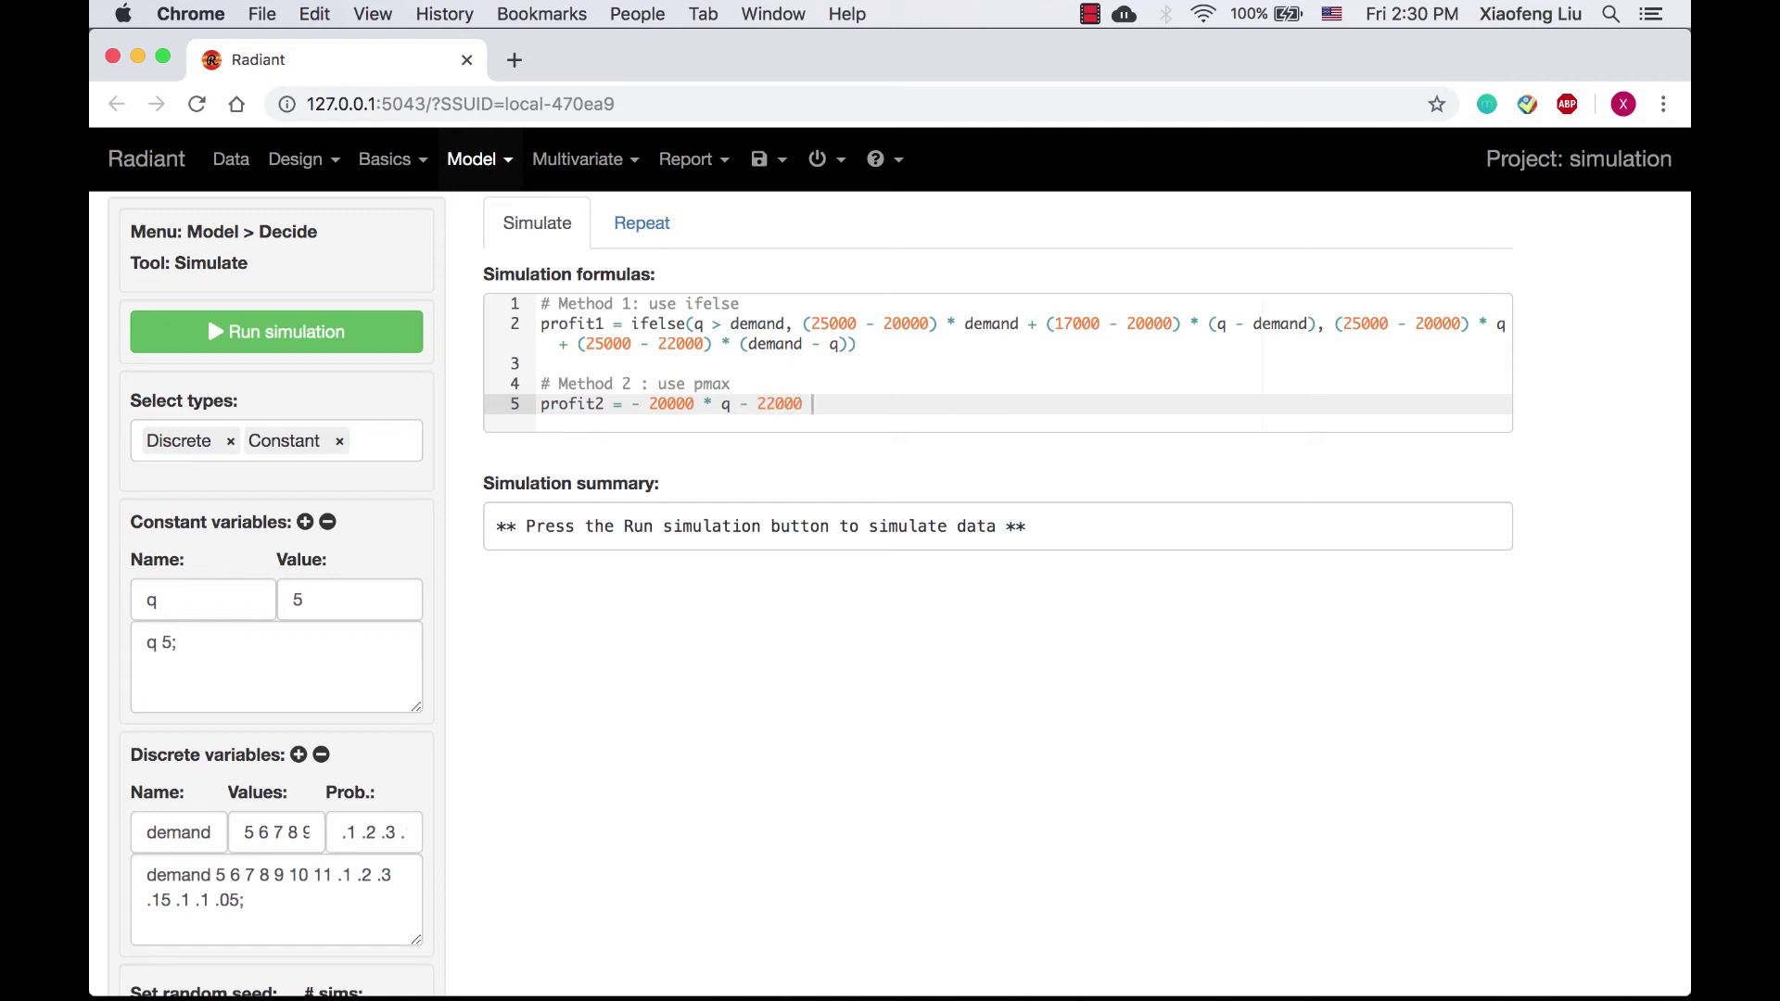
pyautogui.write('* pmax(de')
pyautogui.write('mand - q, 0')
pyautogui.write(')')
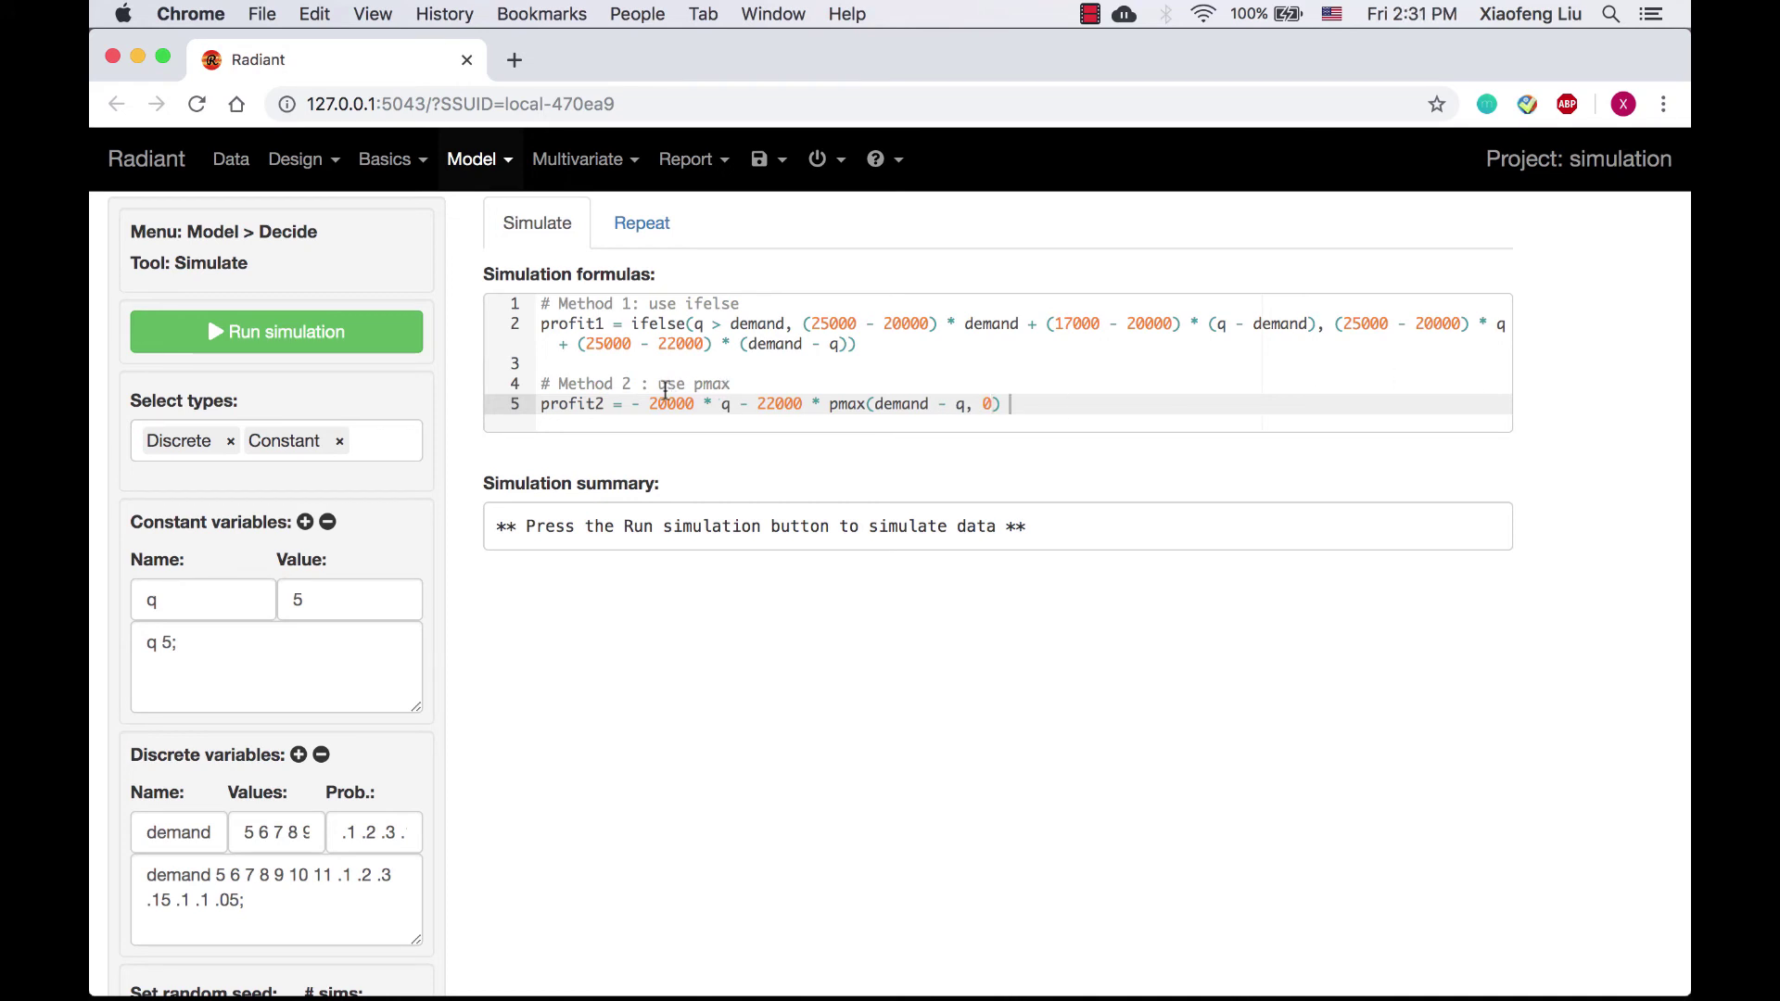
pyautogui.moveTo(633, 402); pyautogui.dragTo(737, 404)
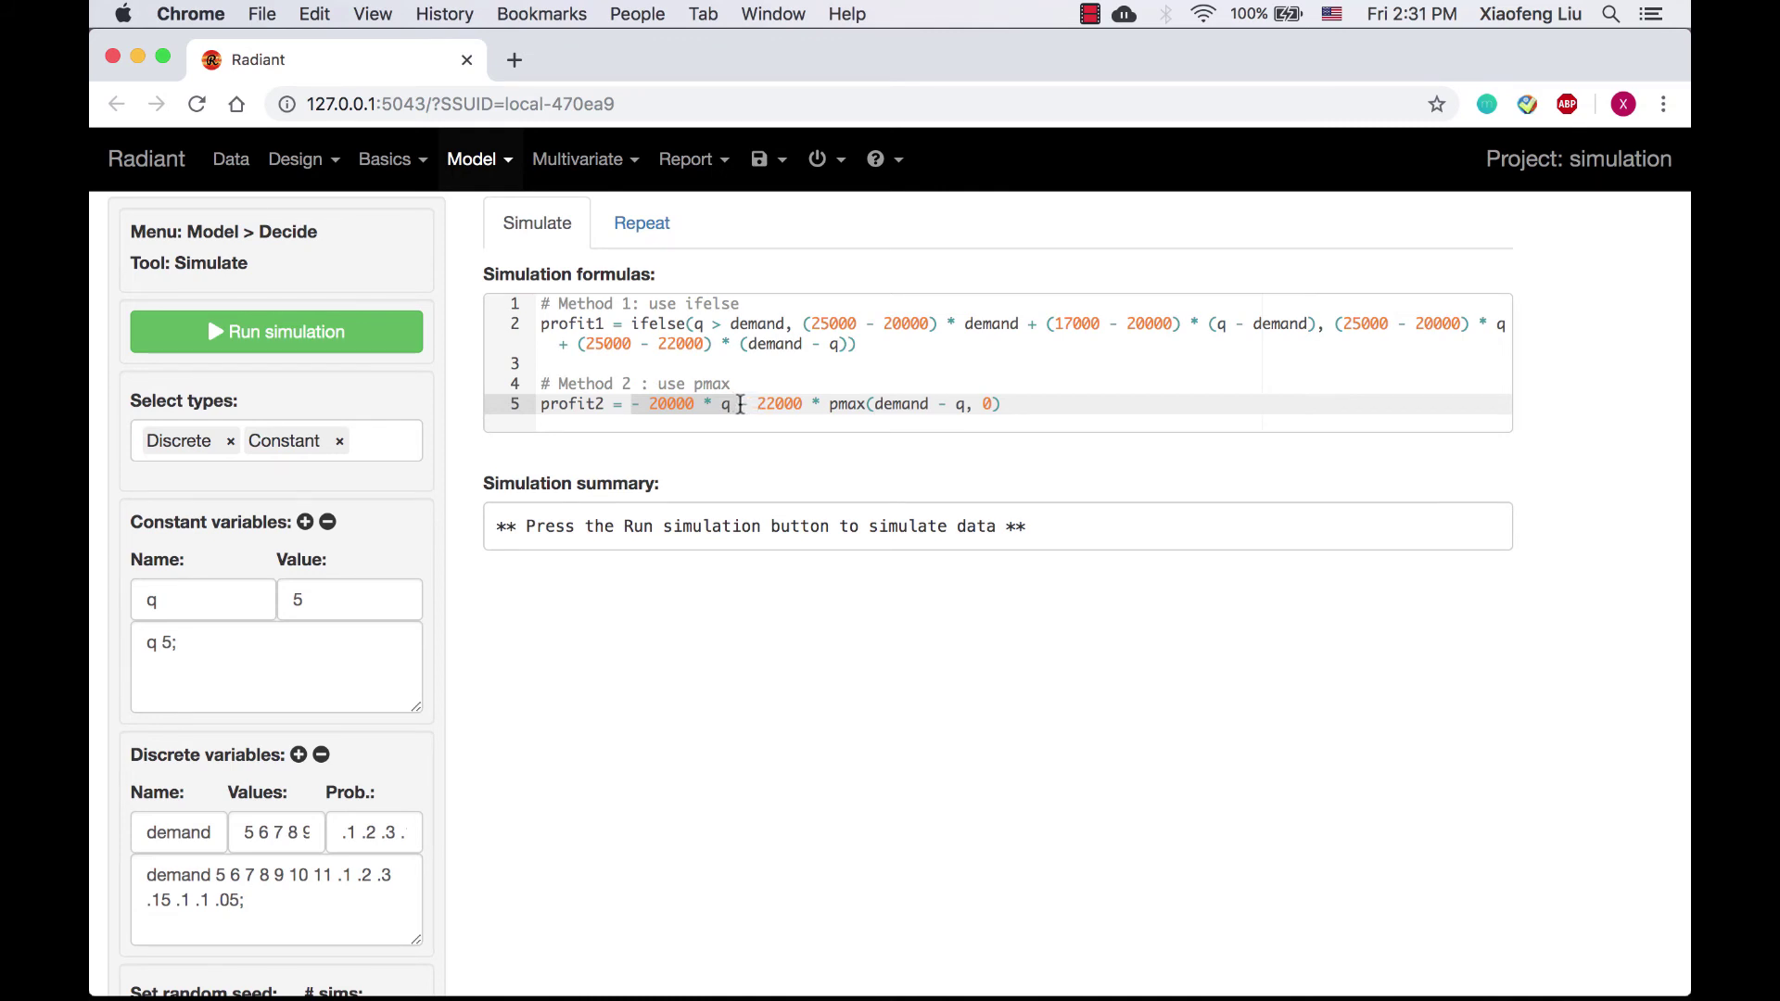
pyautogui.click(739, 405)
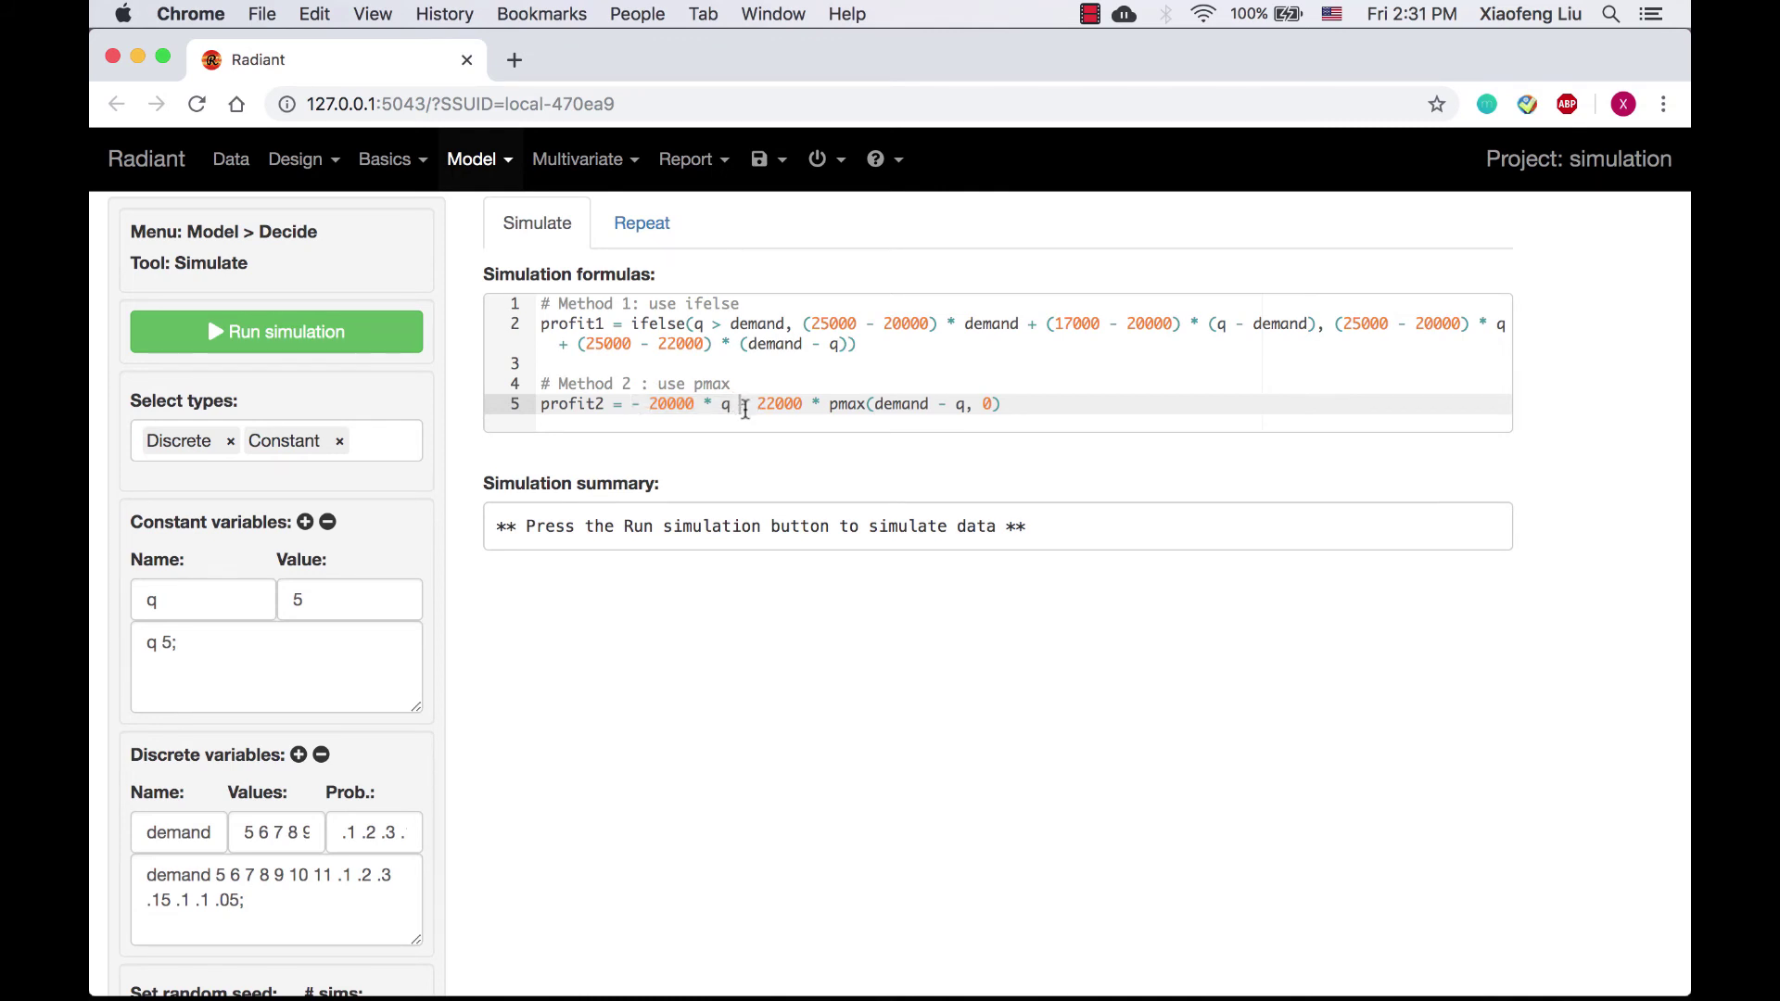
pyautogui.moveTo(741, 404); pyautogui.dragTo(1019, 402)
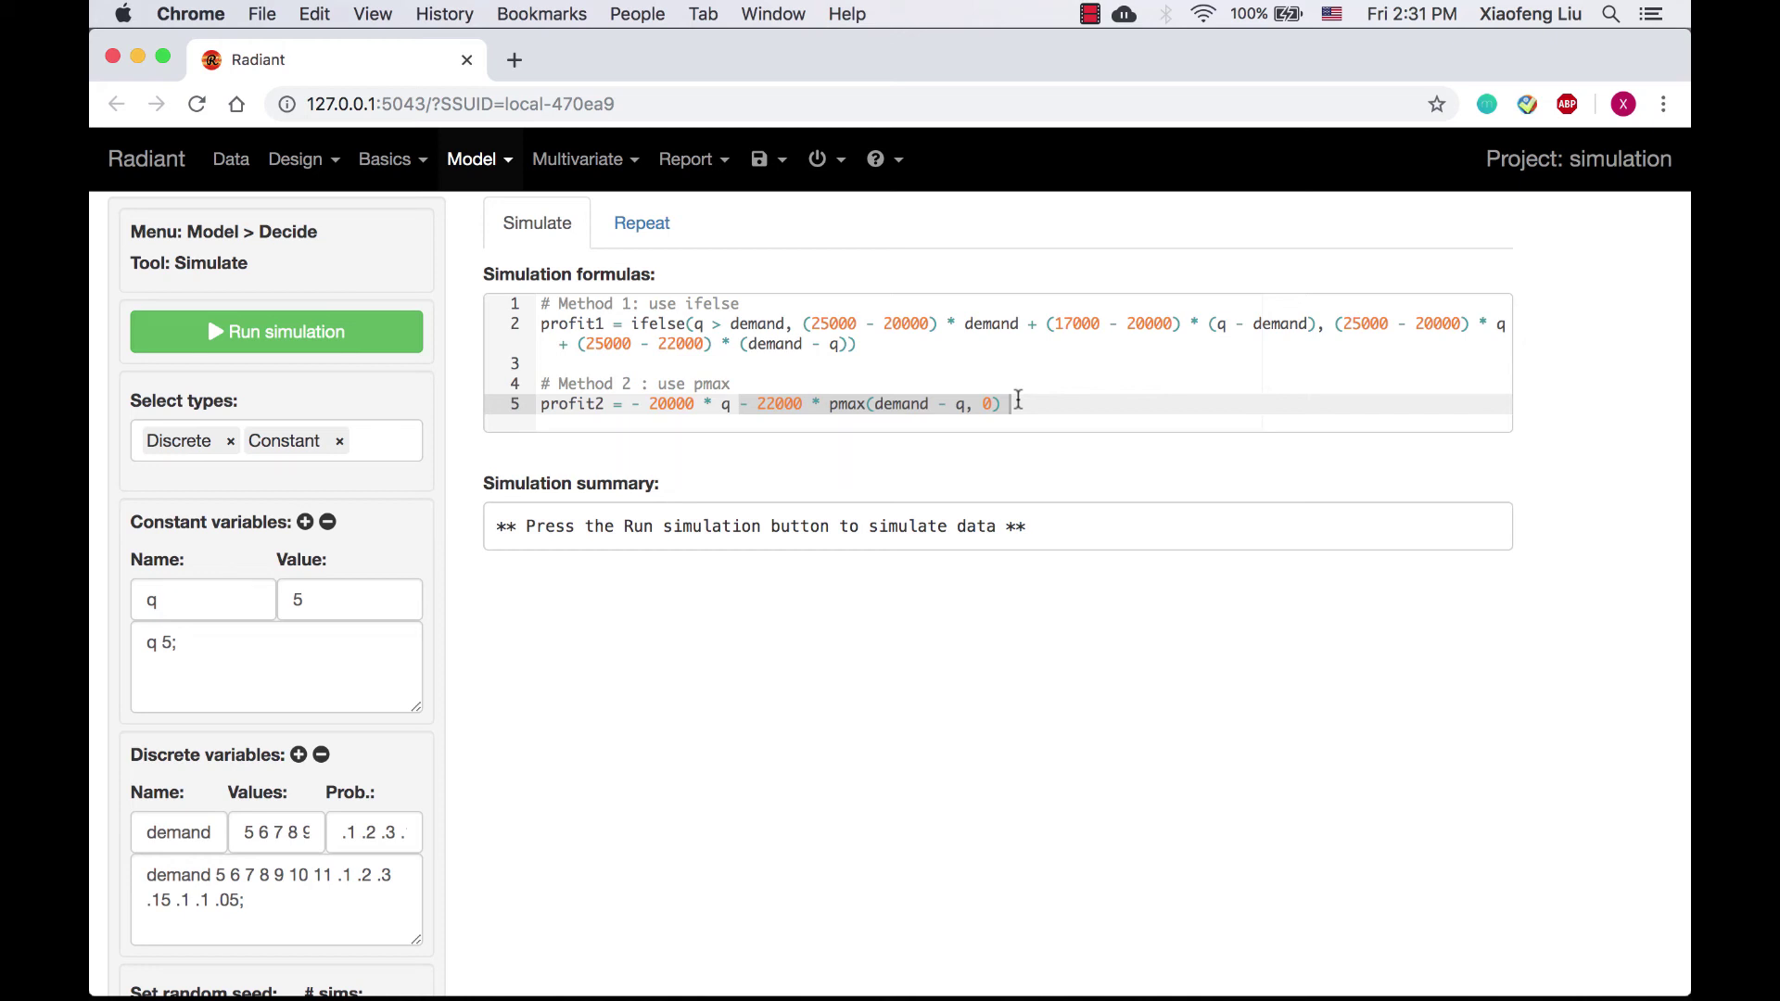
pyautogui.write('+ ')
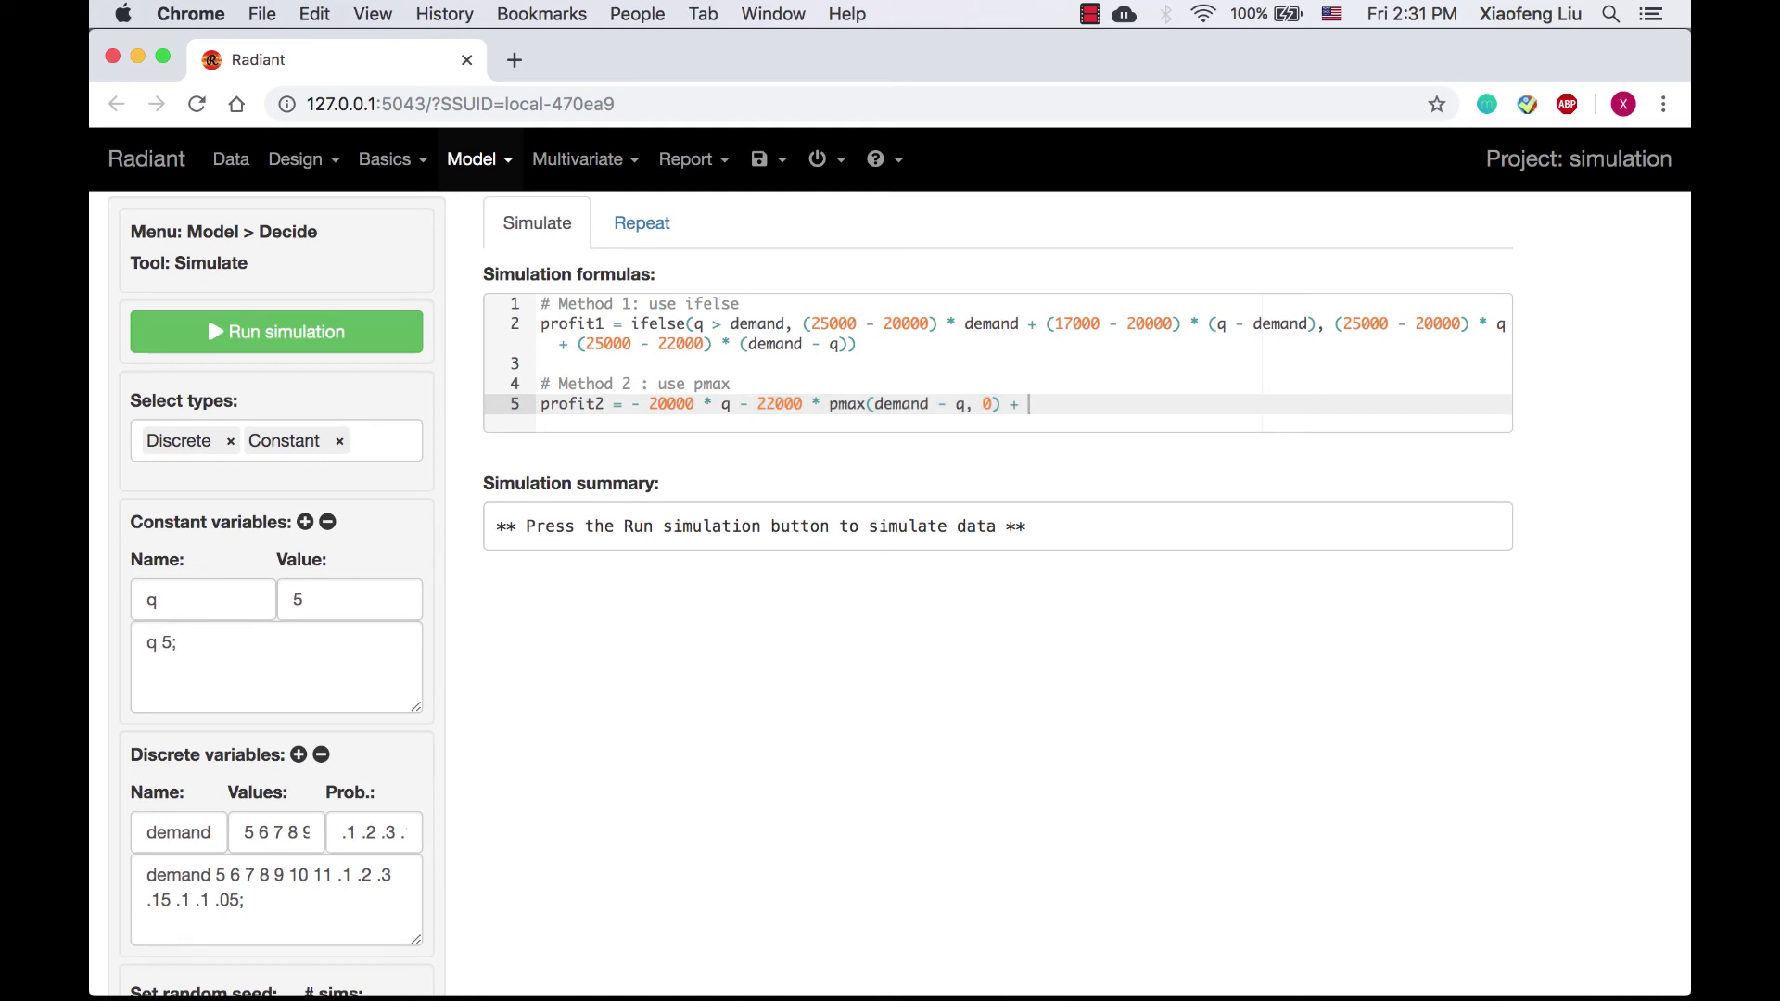
pyautogui.write('25000 * ')
pyautogui.write('demand + ')
pyautogui.write('17000 * ')
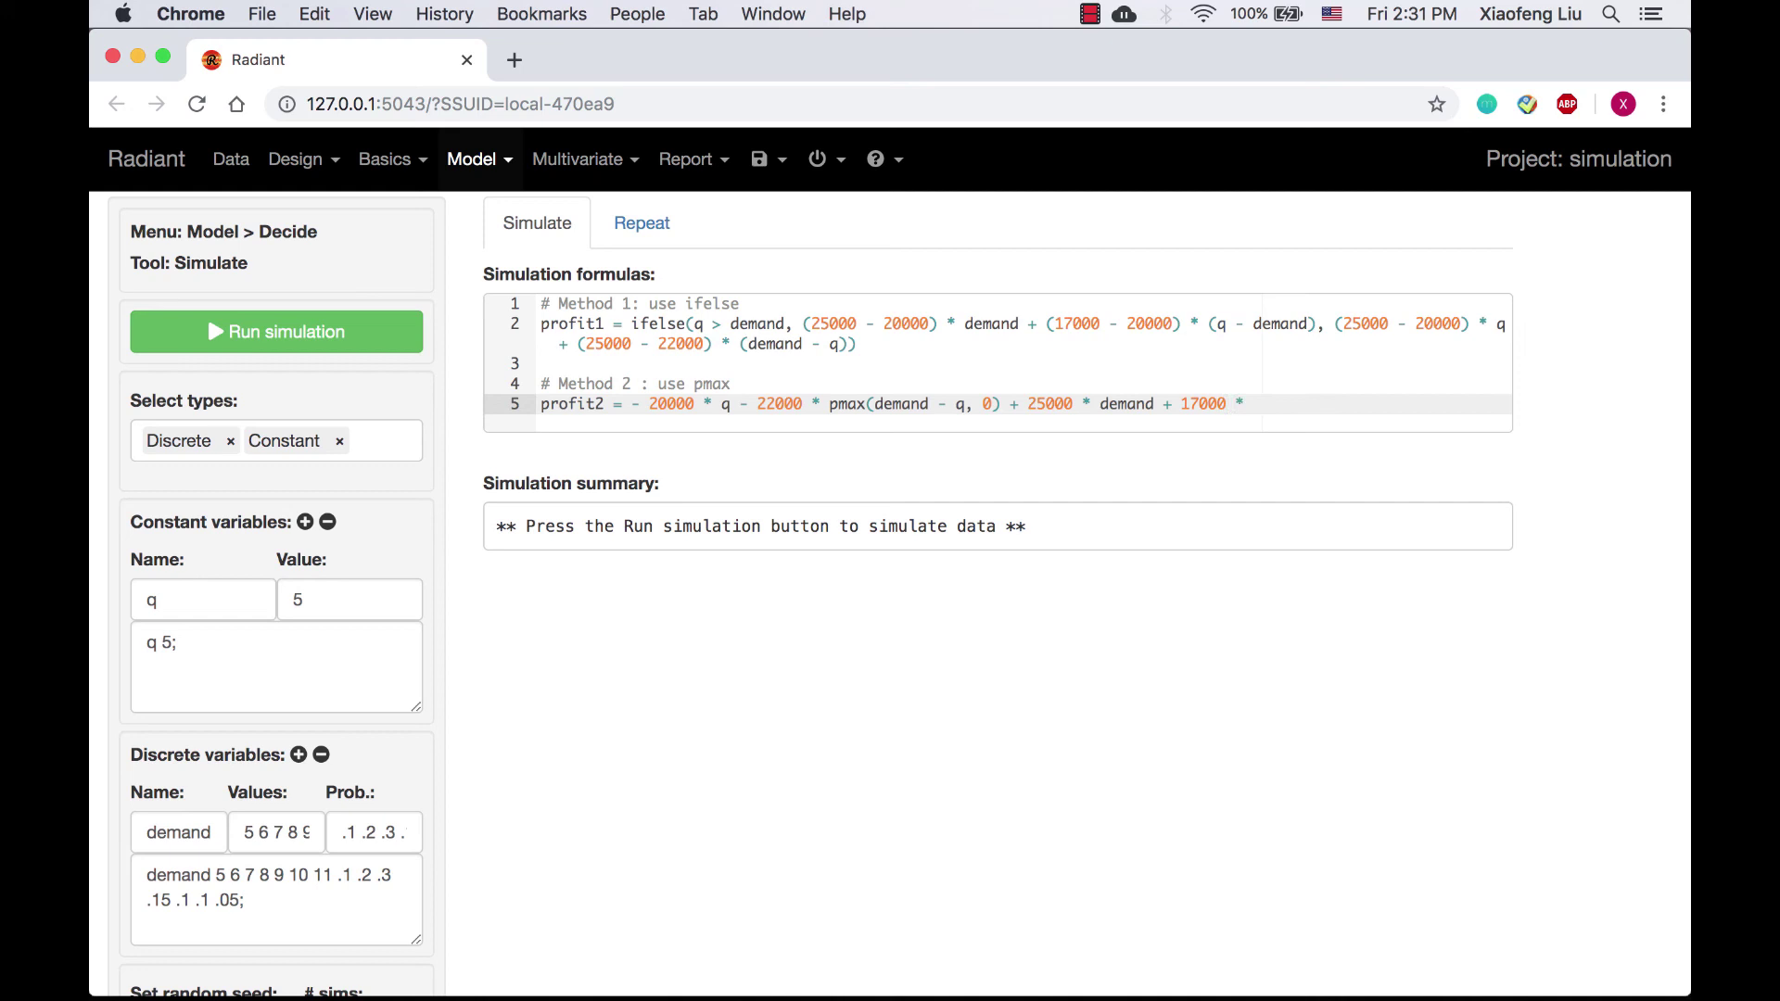
pyautogui.write('pmax(q - ')
pyautogui.write('demand, 0')
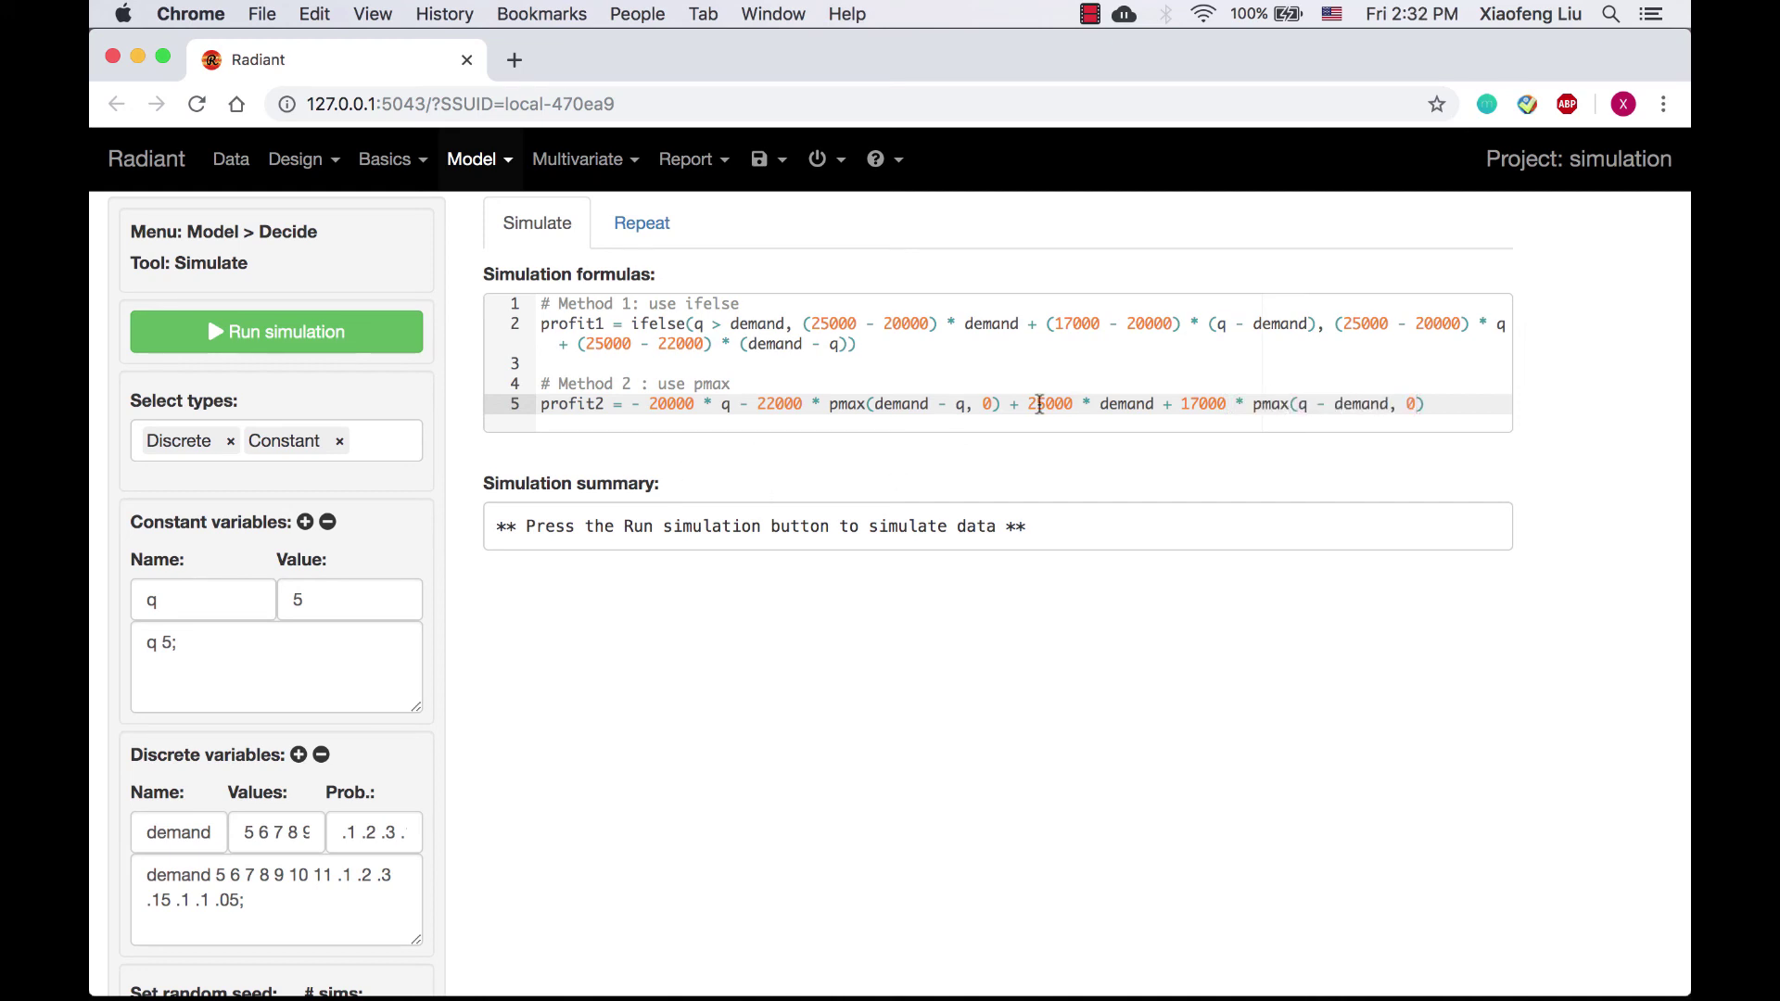
# Highlight the appended + 25000 * demand + 17000 * pmax(q - demand, 0) terms
pyautogui.moveTo(1011, 405); pyautogui.dragTo(1402, 393)
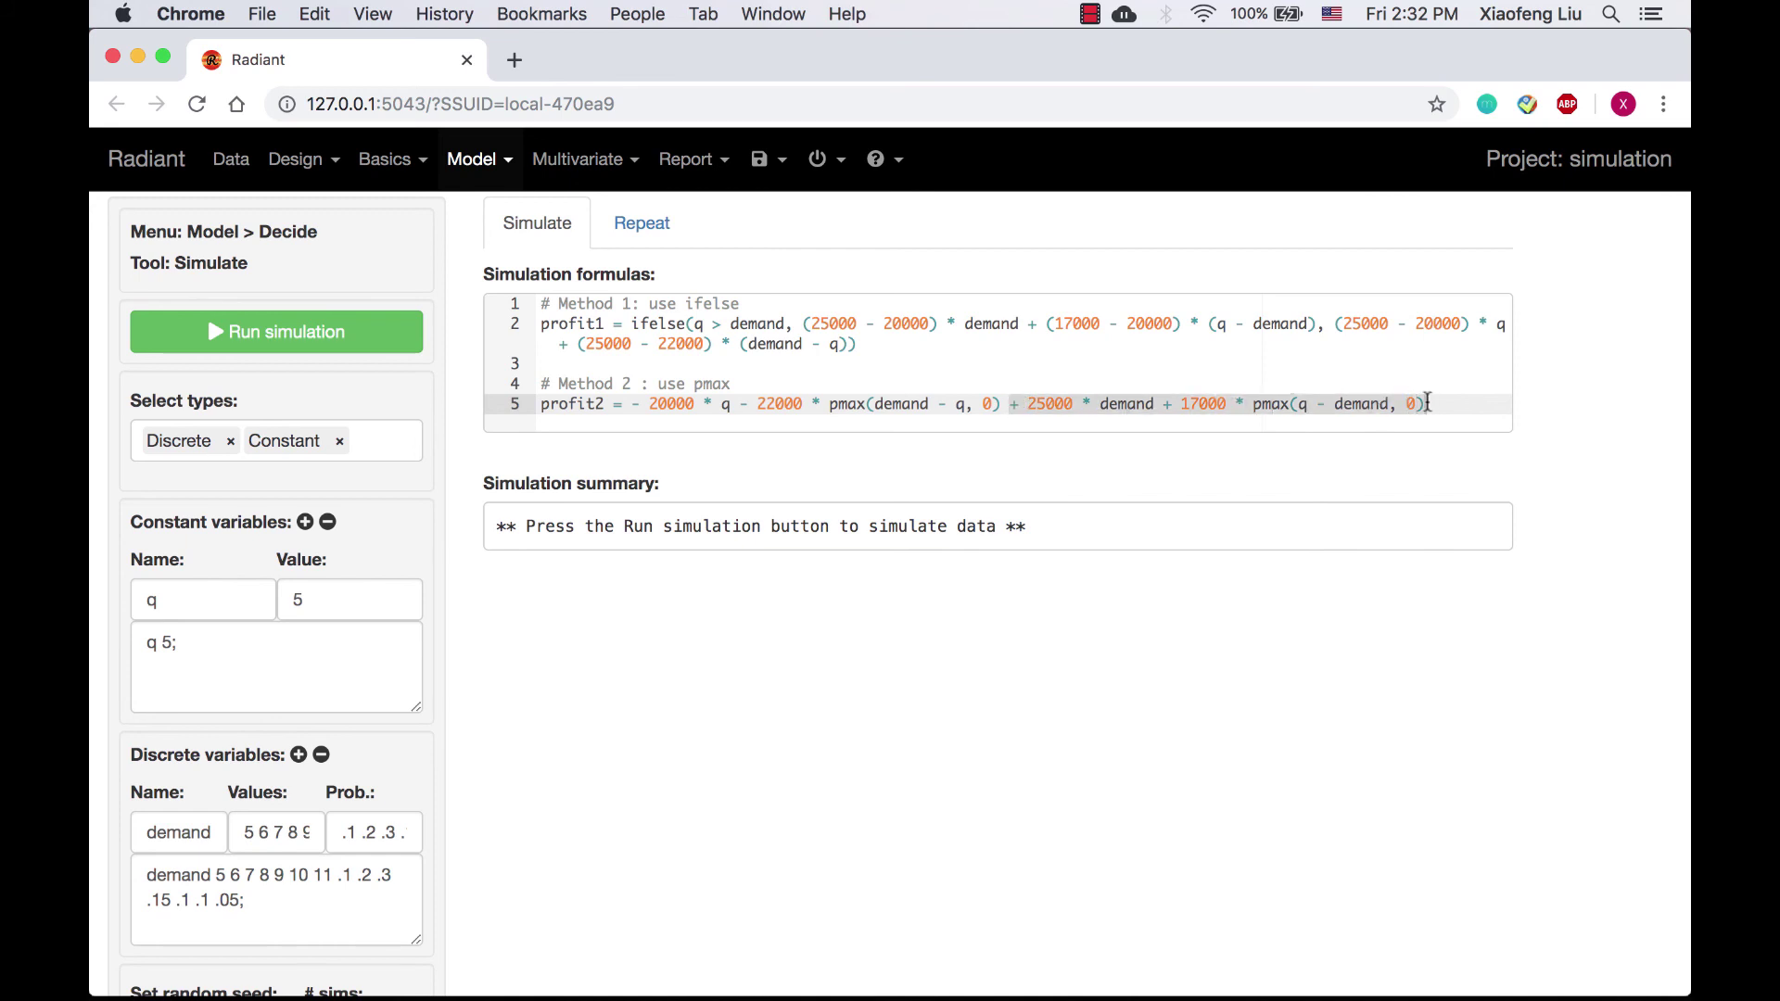
# Run the simulation and compare profit2's 32,581 mean with profit1's in the summary
pyautogui.click(362, 340)
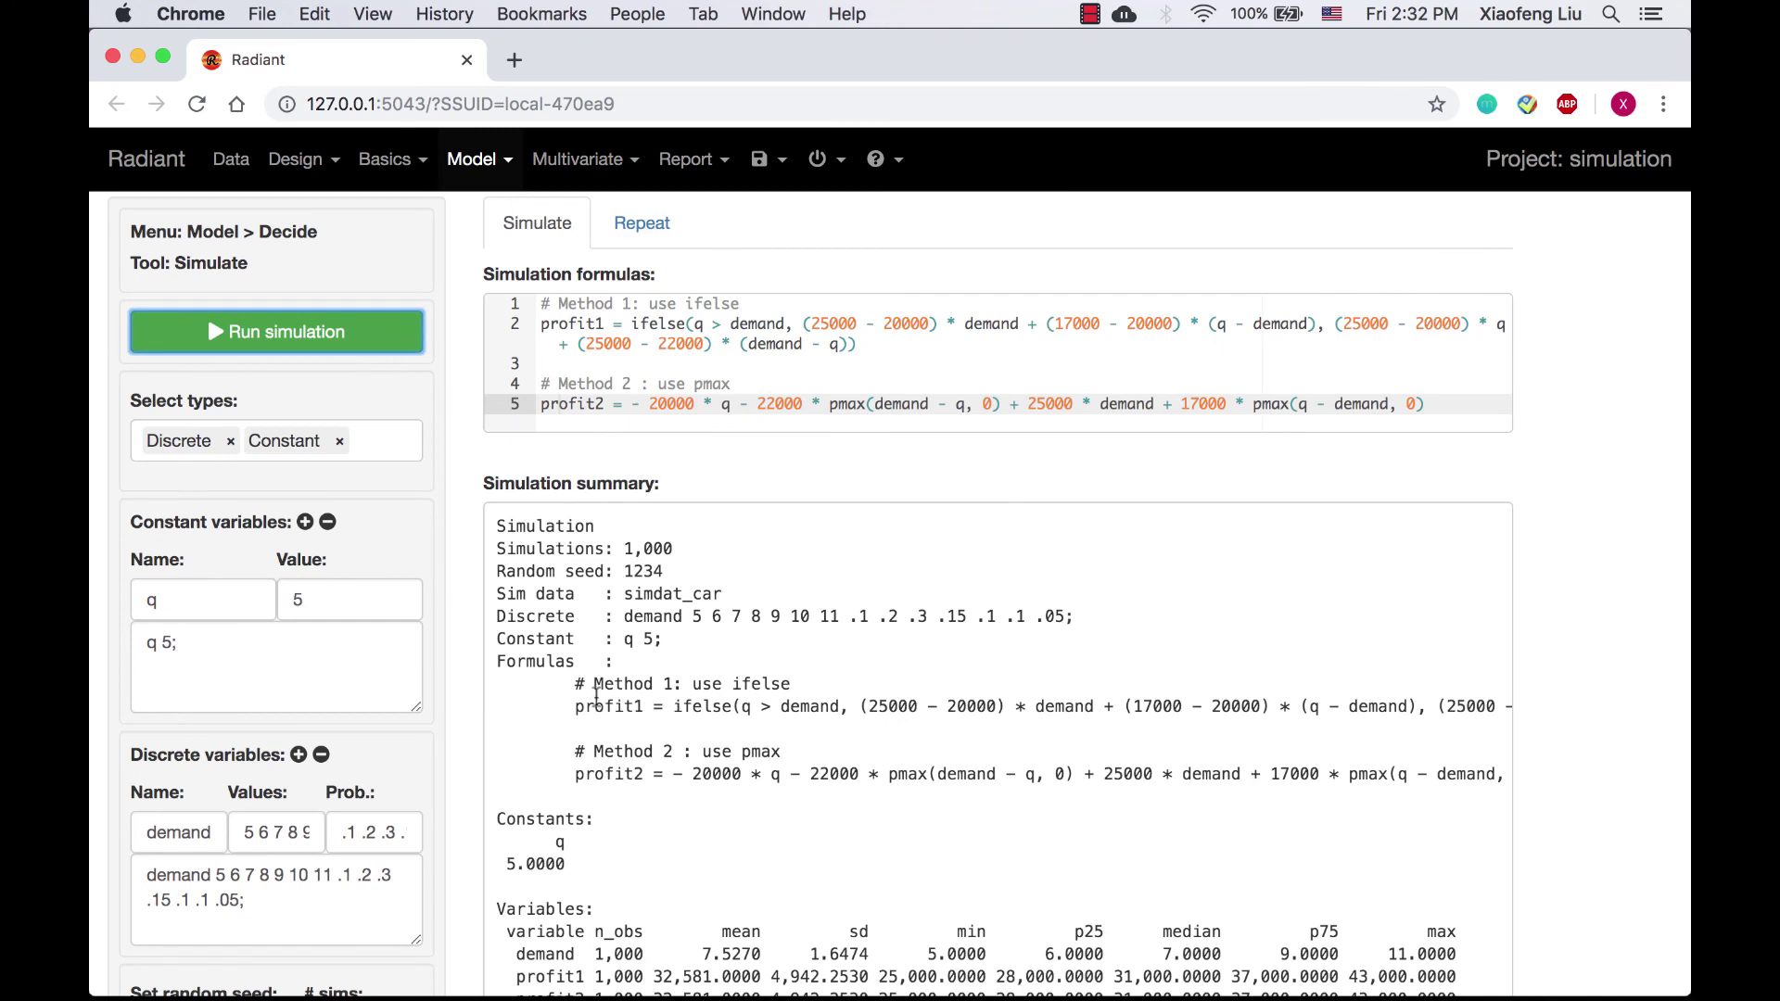
pyautogui.scroll(-2, 595, 696)
pyautogui.scroll(-2, 596, 696)
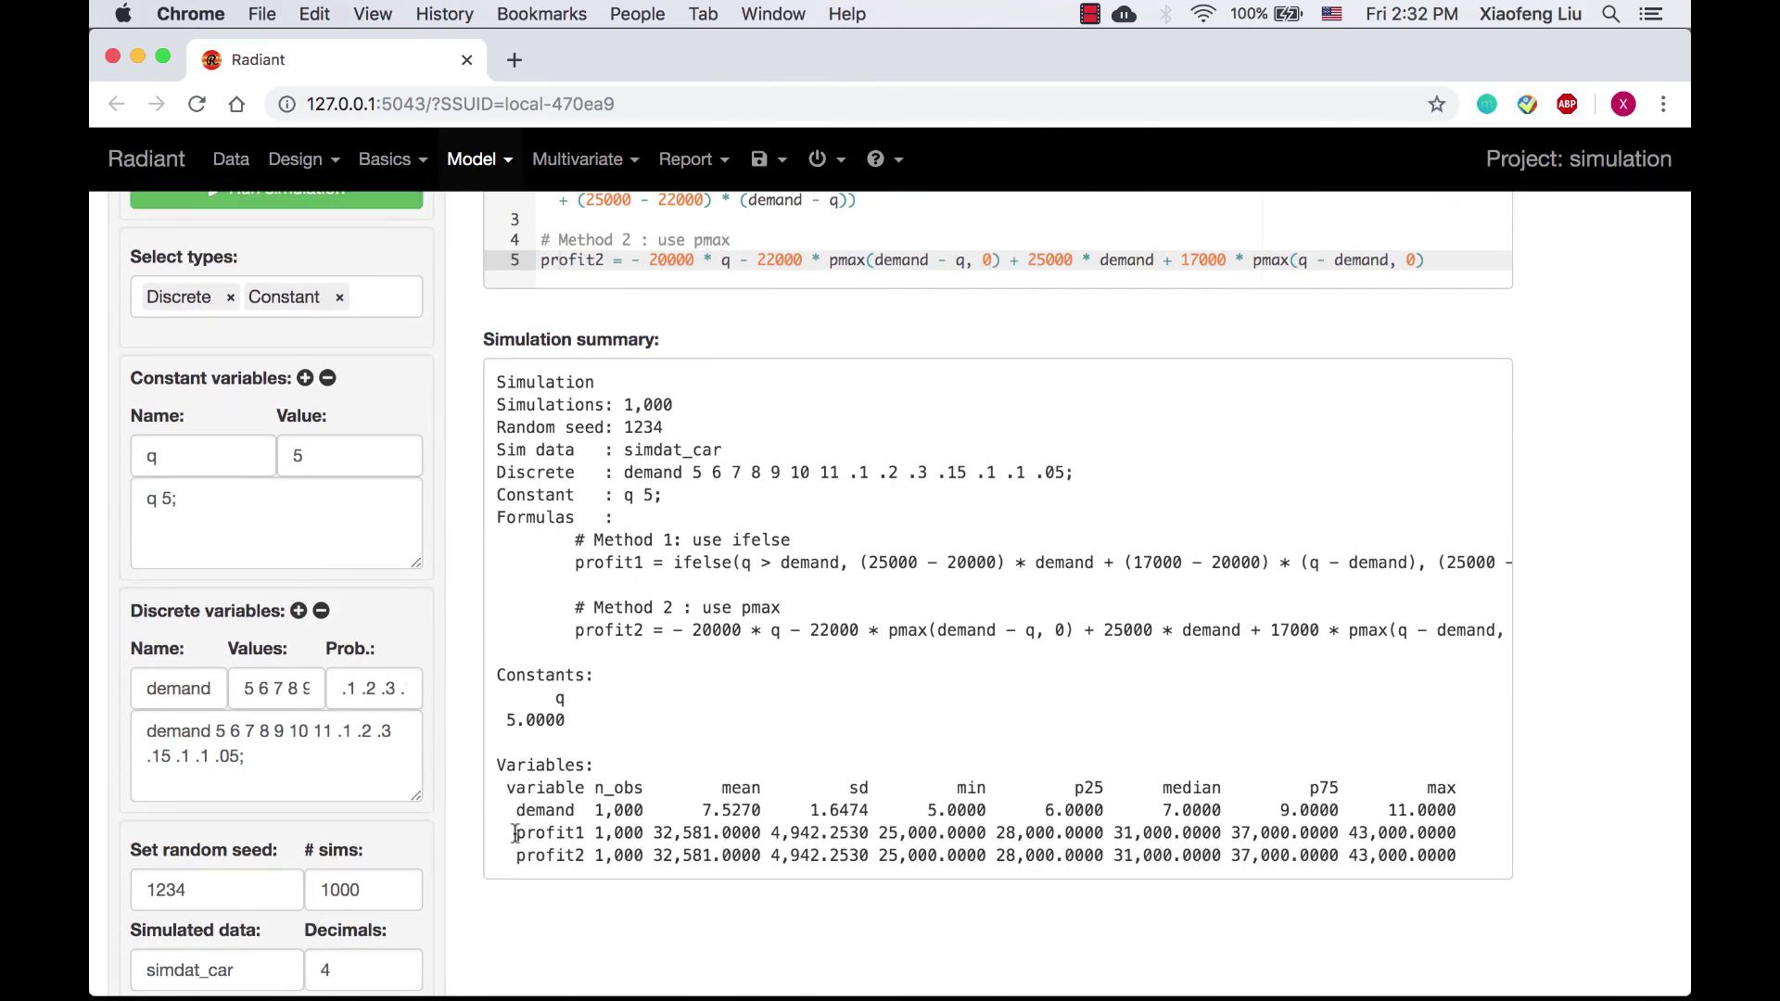
pyautogui.moveTo(514, 832)
pyautogui.mouseDown()
pyautogui.moveTo(583, 832)
pyautogui.moveTo(586, 854)
pyautogui.moveTo(763, 833)
pyautogui.mouseUp()
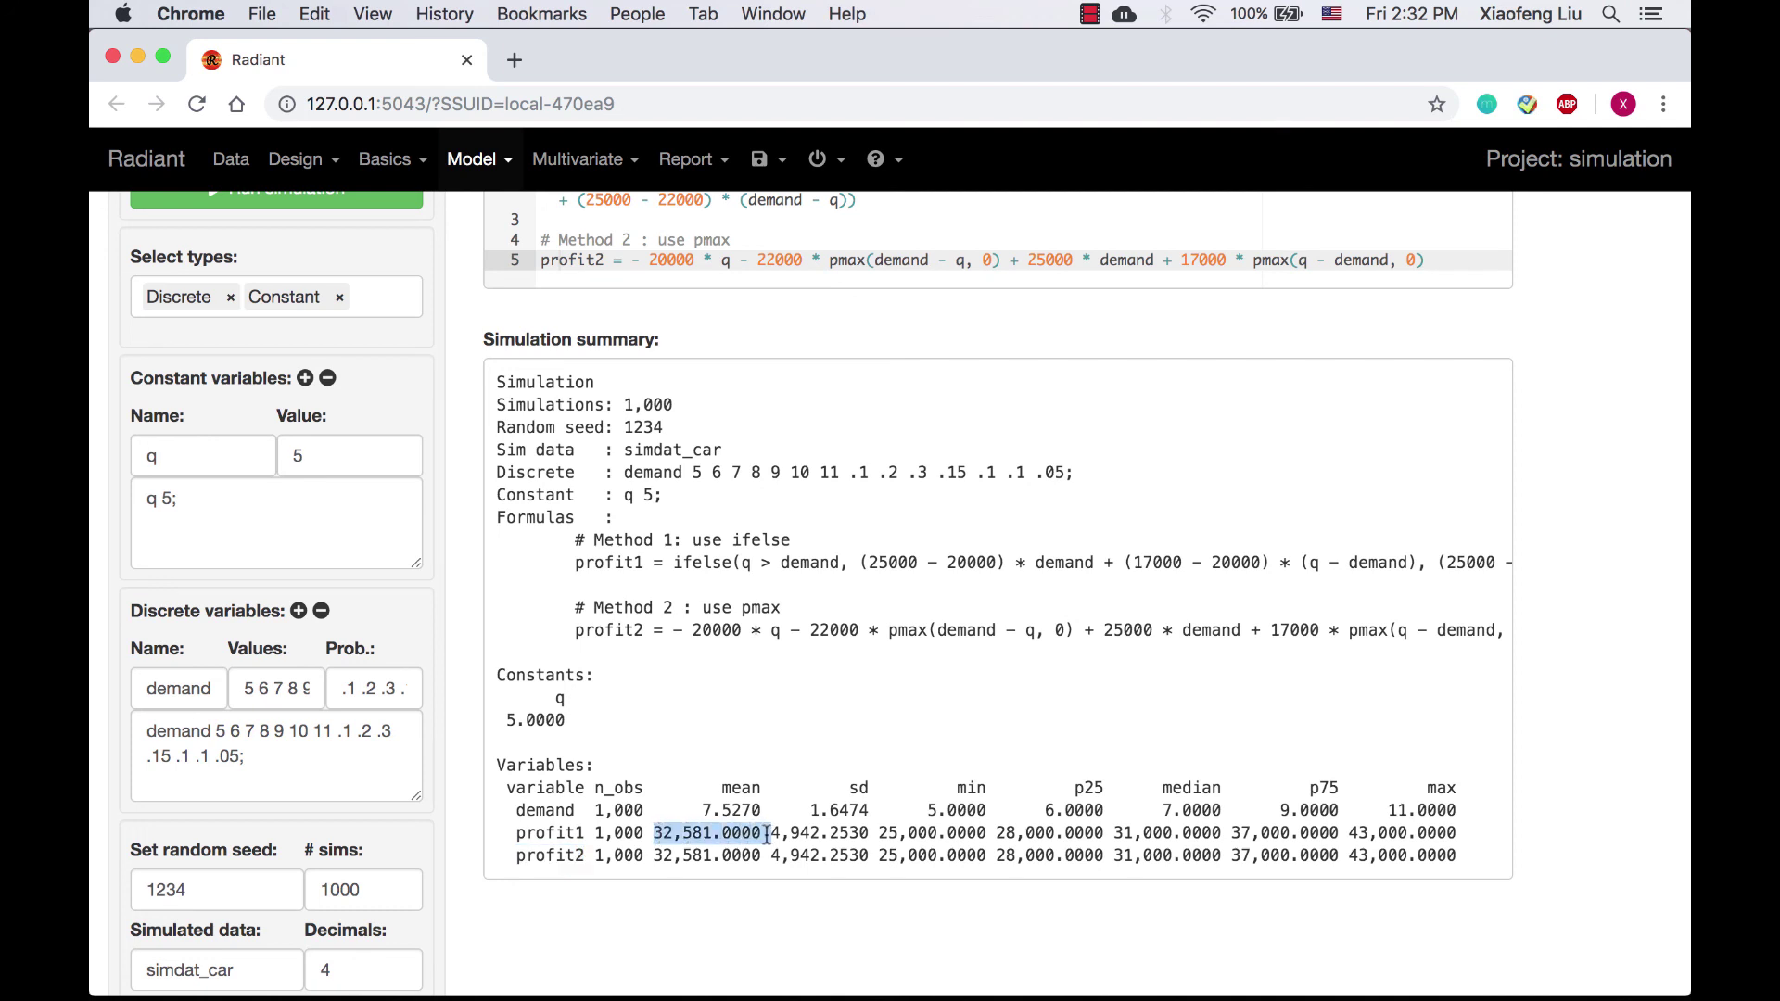
pyautogui.moveTo(653, 855); pyautogui.dragTo(766, 855)
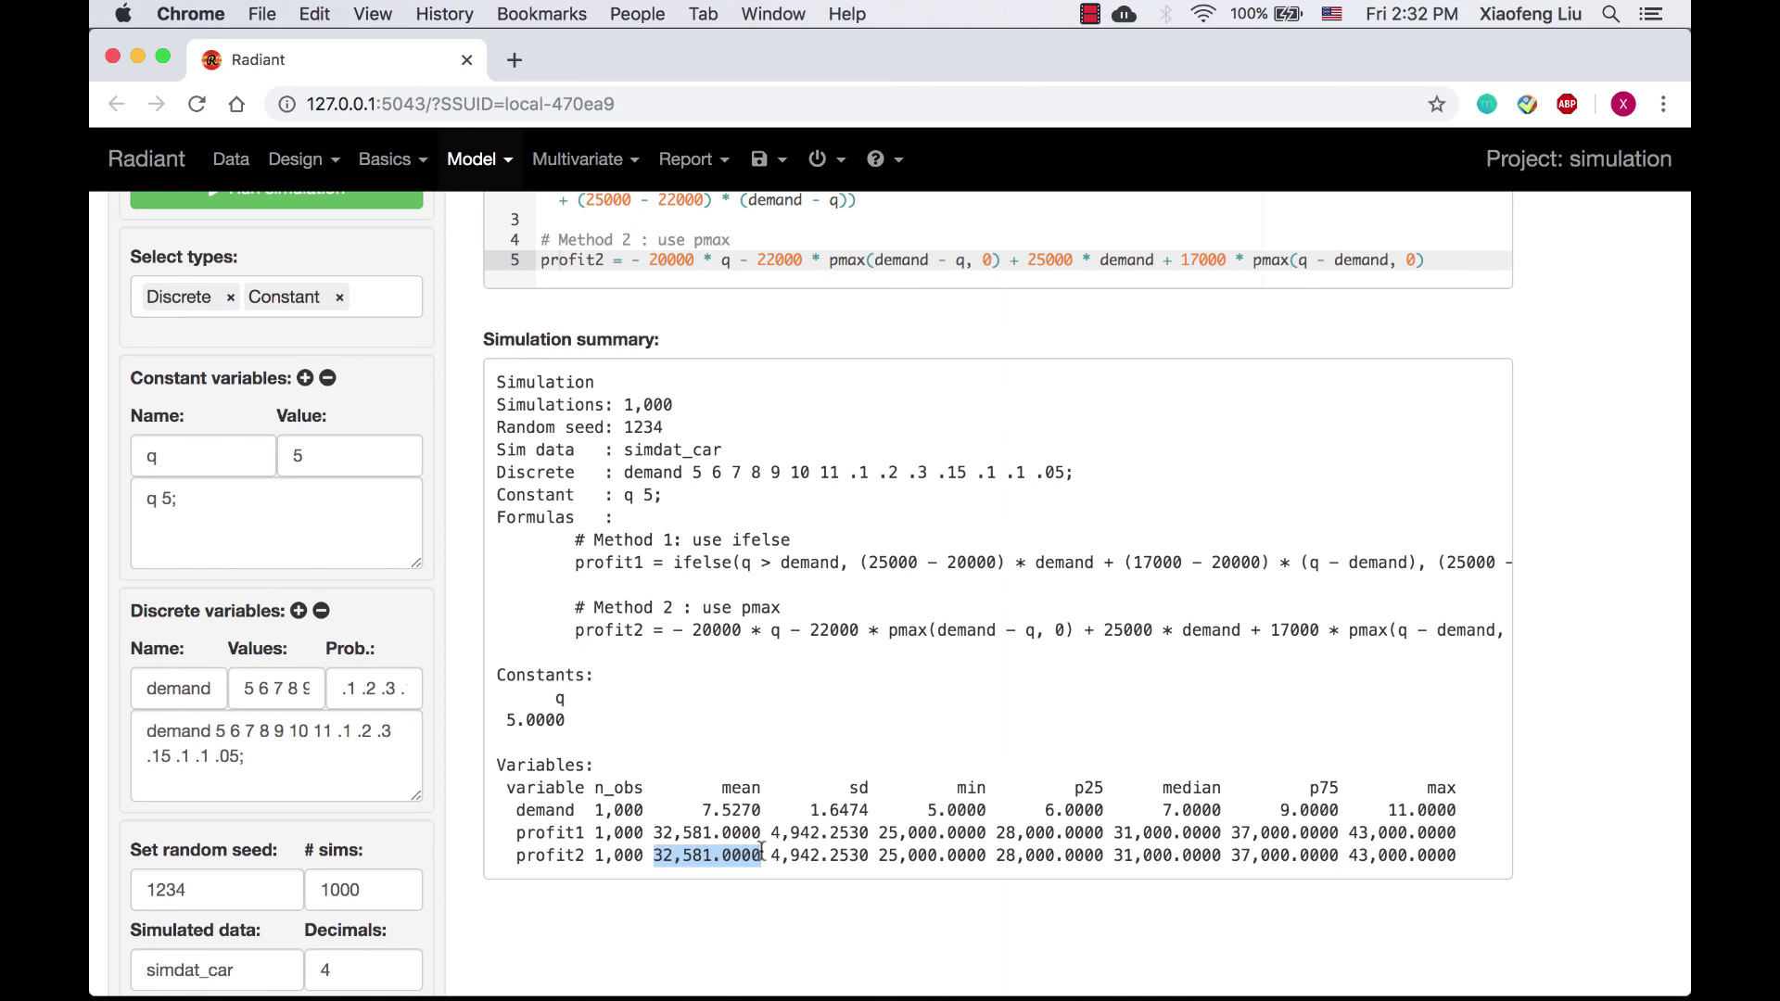
pyautogui.click(762, 851)
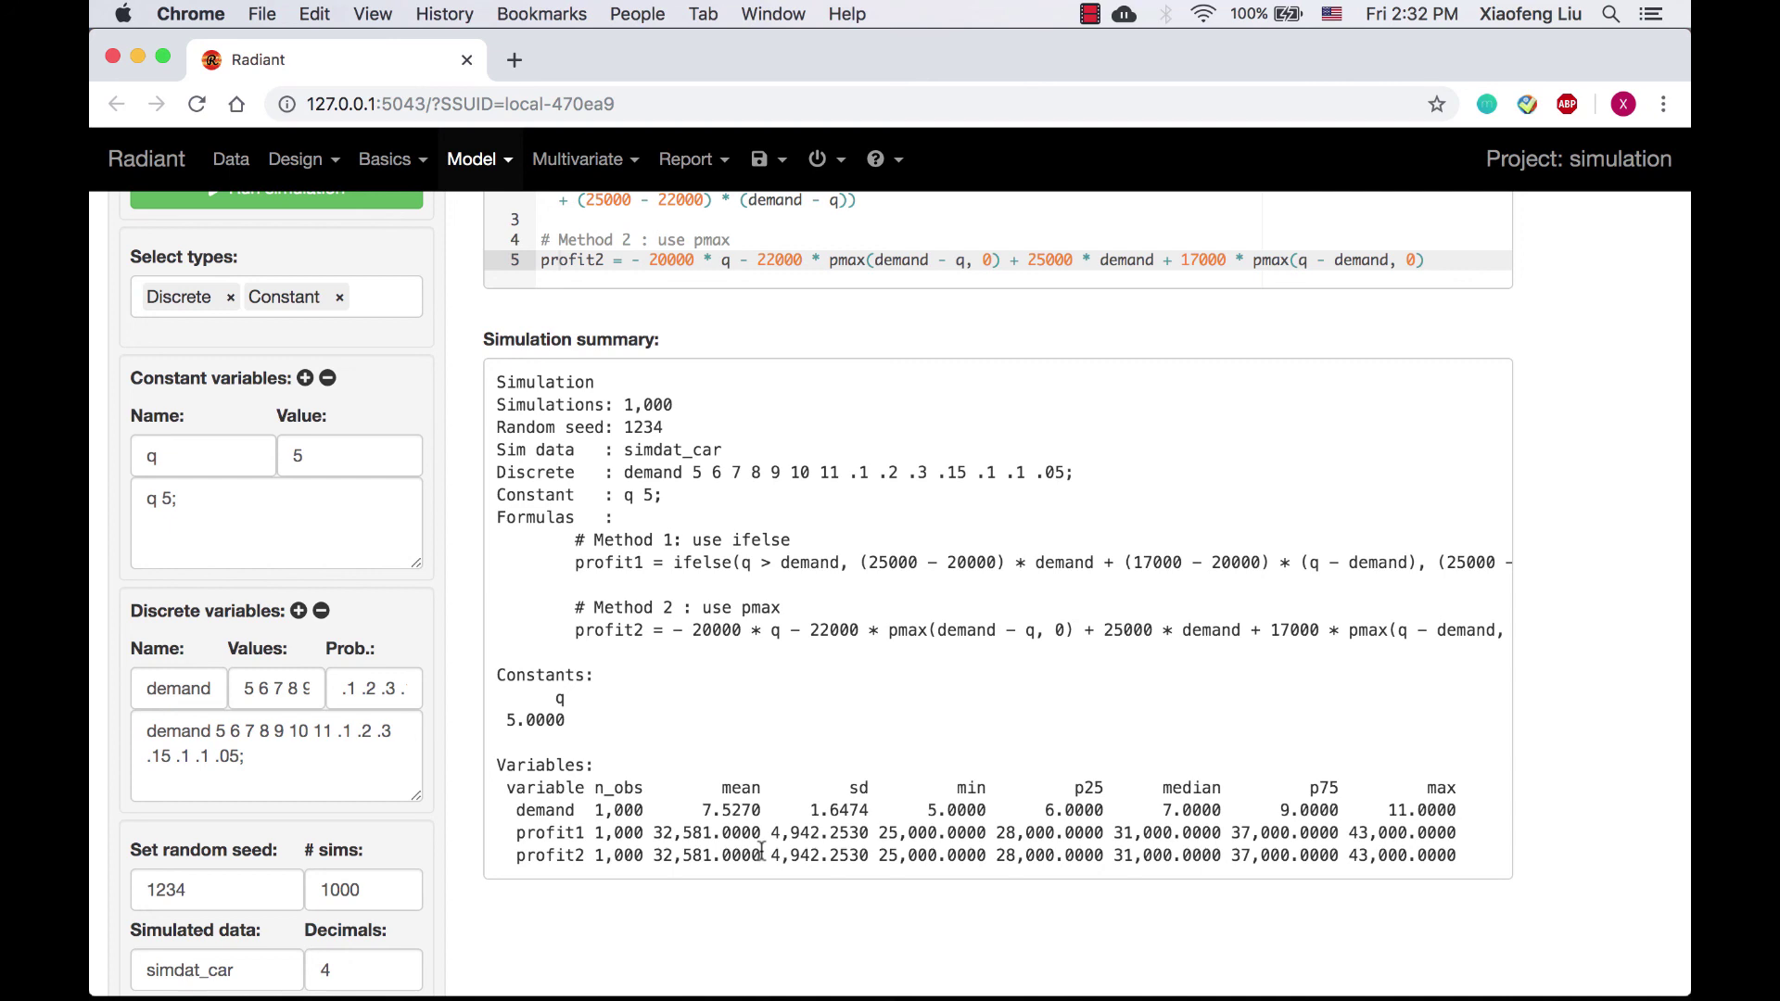